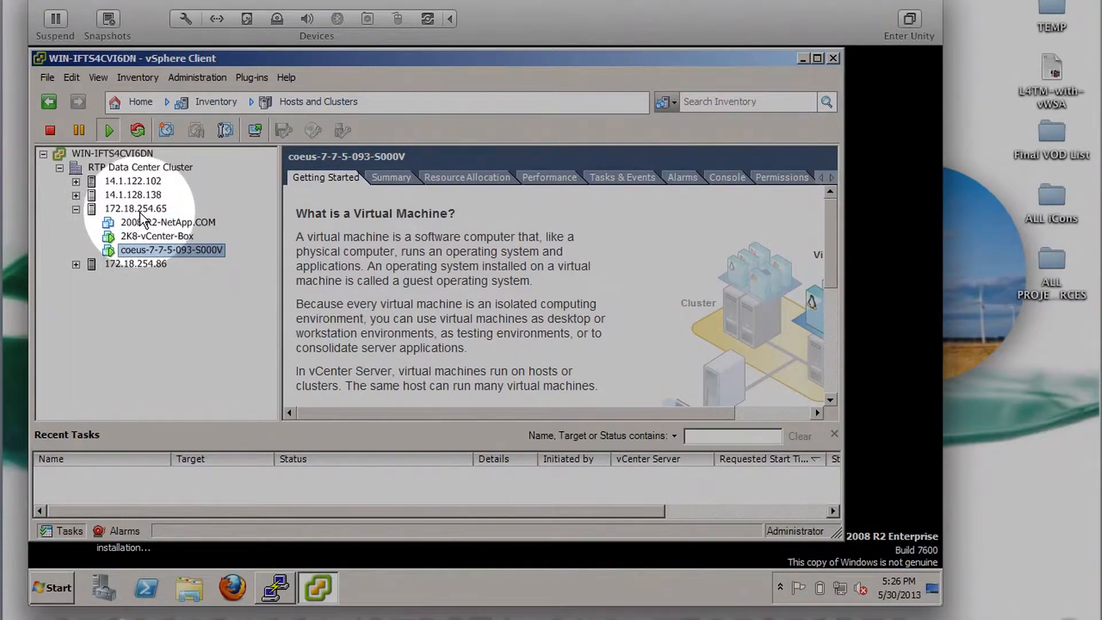
Examine the standard switches in the networking configuration of host 172.18.254.65, comparing the port groups and physical adapters of vSwitch0 and vSwitch1
{"action": "left_click", "coordinate": [136, 209]}
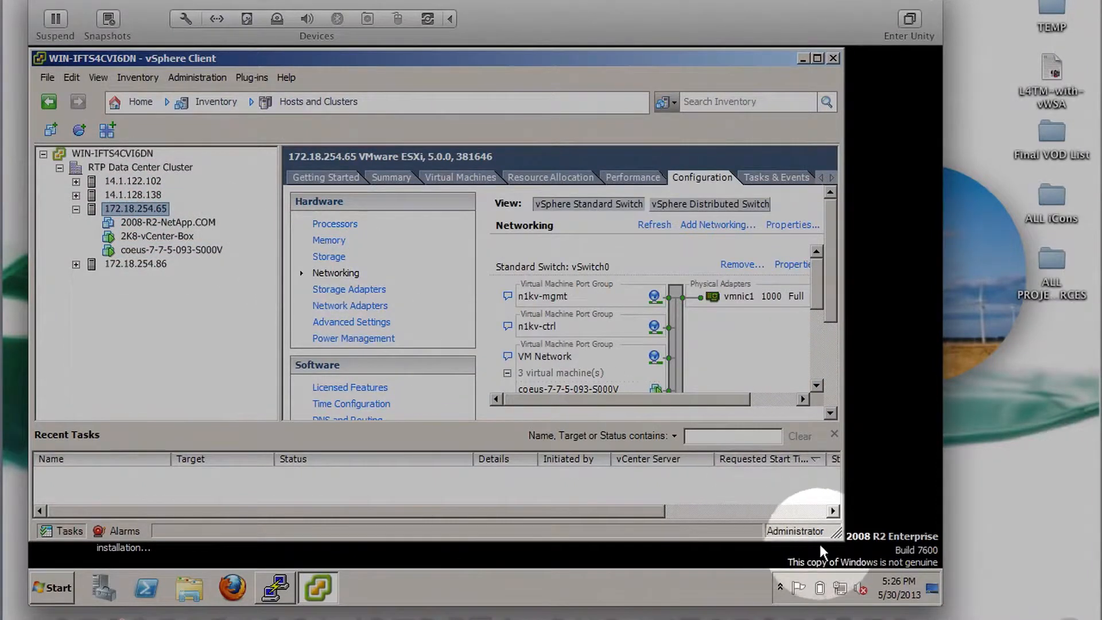
{"action": "left_click_drag", "start_coordinate": [837, 534], "coordinate": [924, 555]}
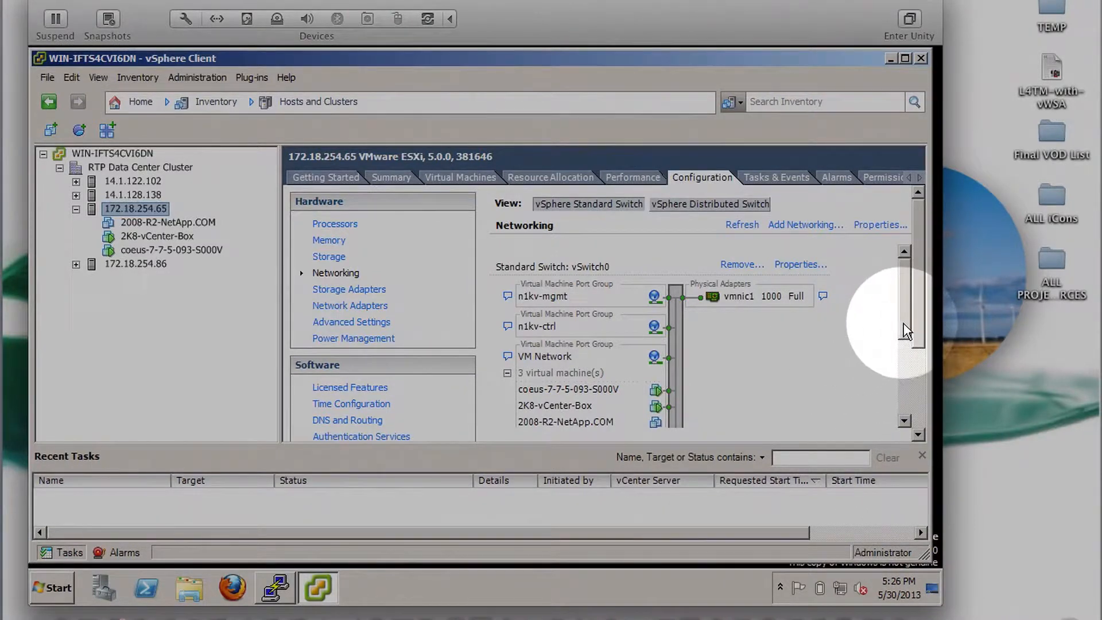
{"action": "left_click_drag", "start_coordinate": [904, 323], "coordinate": [907, 395]}
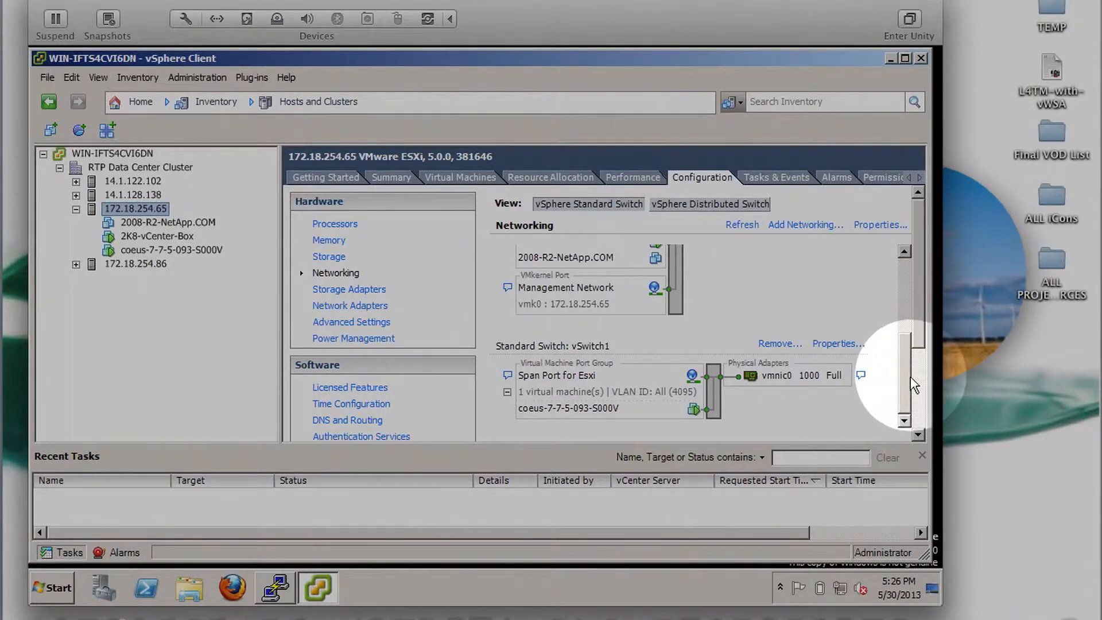
{"action": "mouse_move", "coordinate": [908, 378]}
{"action": "left_mouse_down"}
{"action": "mouse_move", "coordinate": [901, 320]}
{"action": "mouse_move", "coordinate": [855, 308]}
{"action": "left_mouse_up"}
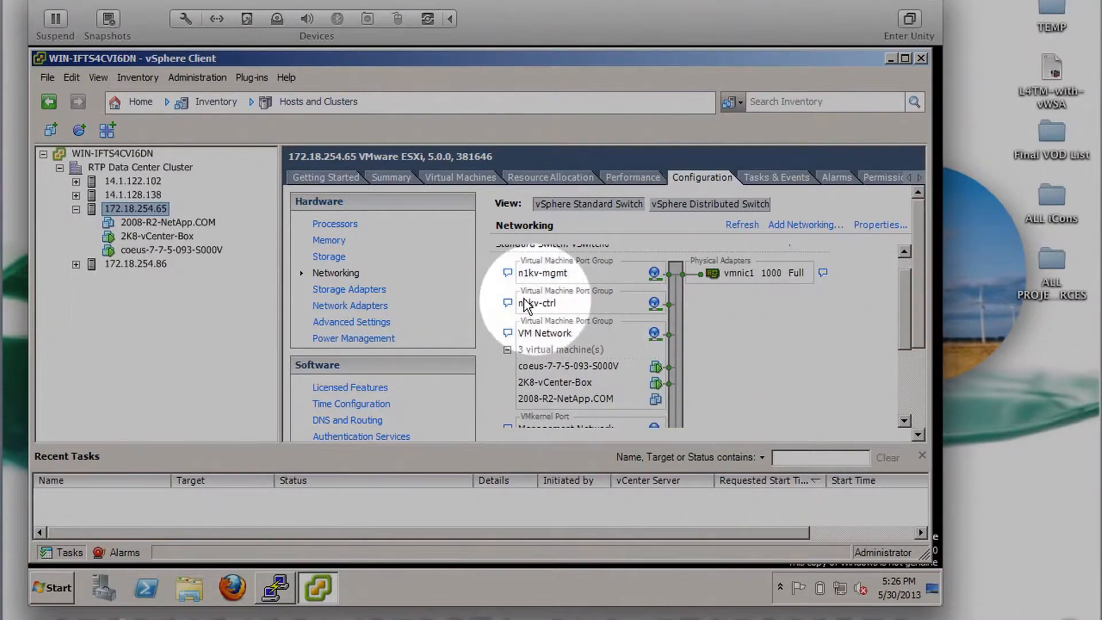
{"action": "left_click_drag", "start_coordinate": [903, 327], "coordinate": [884, 296]}
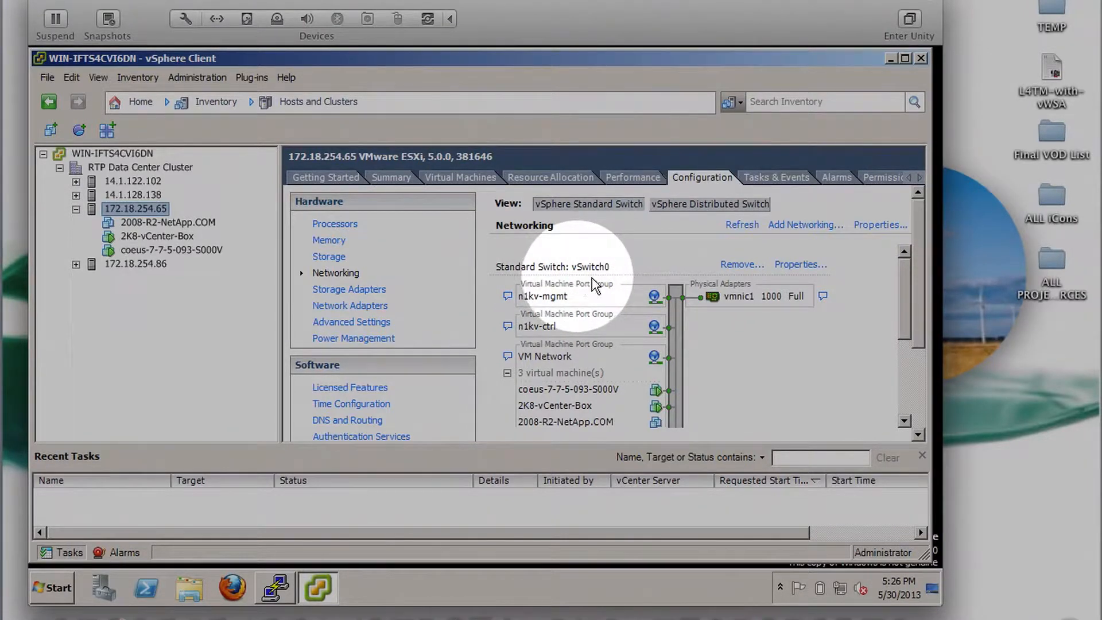
{"action": "left_click_drag", "start_coordinate": [903, 320], "coordinate": [908, 384]}
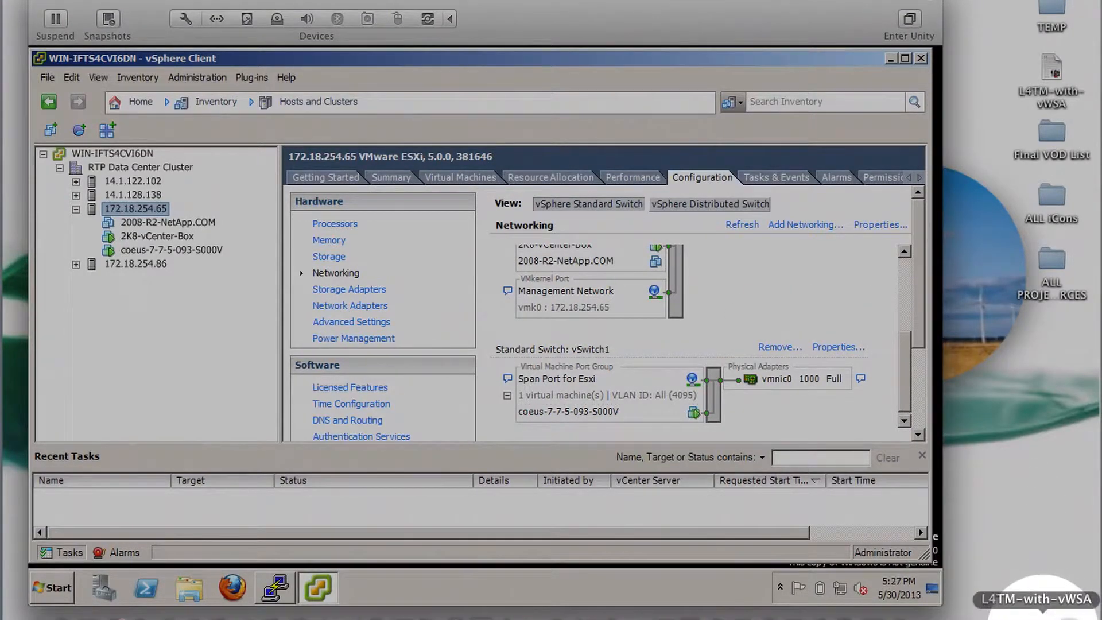
{"action": "left_click", "coordinate": [1039, 597]}
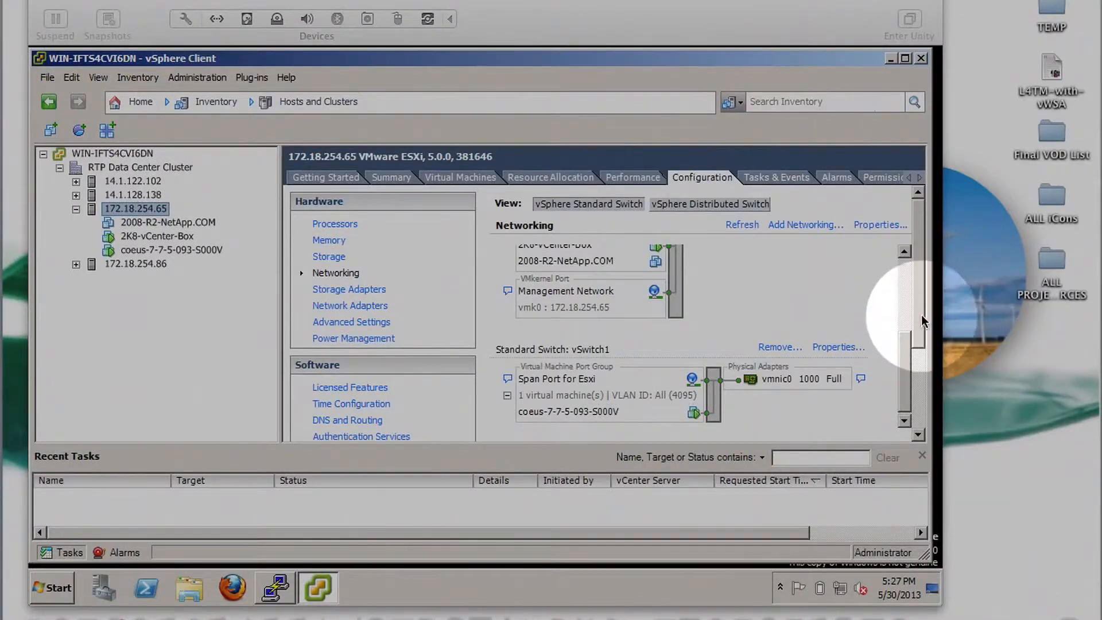
{"action": "left_click", "coordinate": [904, 361]}
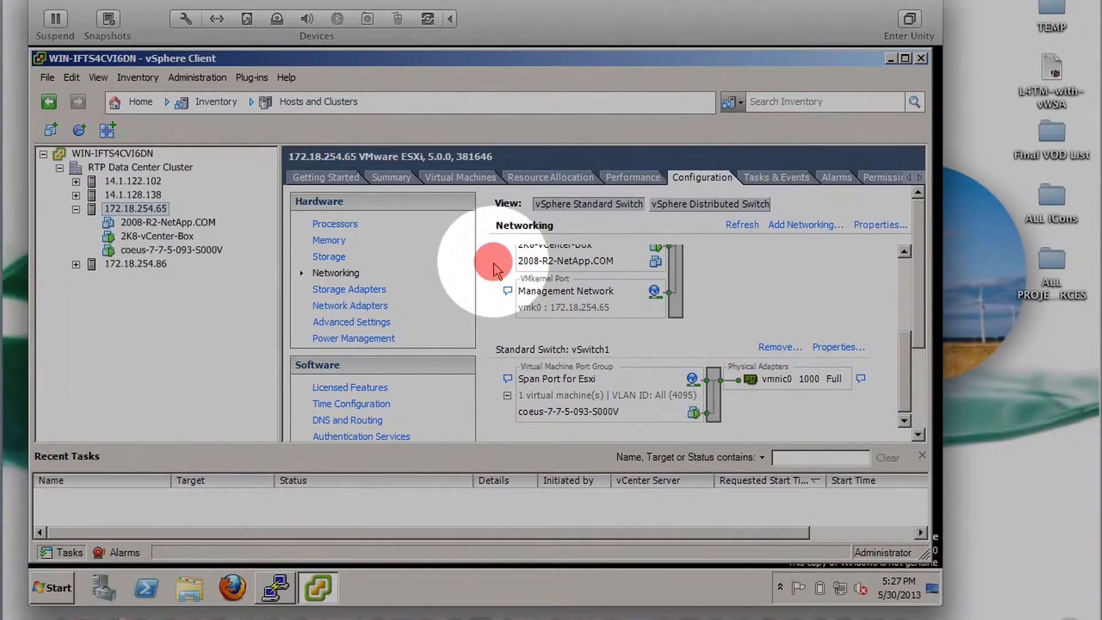
{"action": "left_click_drag", "start_coordinate": [905, 360], "coordinate": [906, 291]}
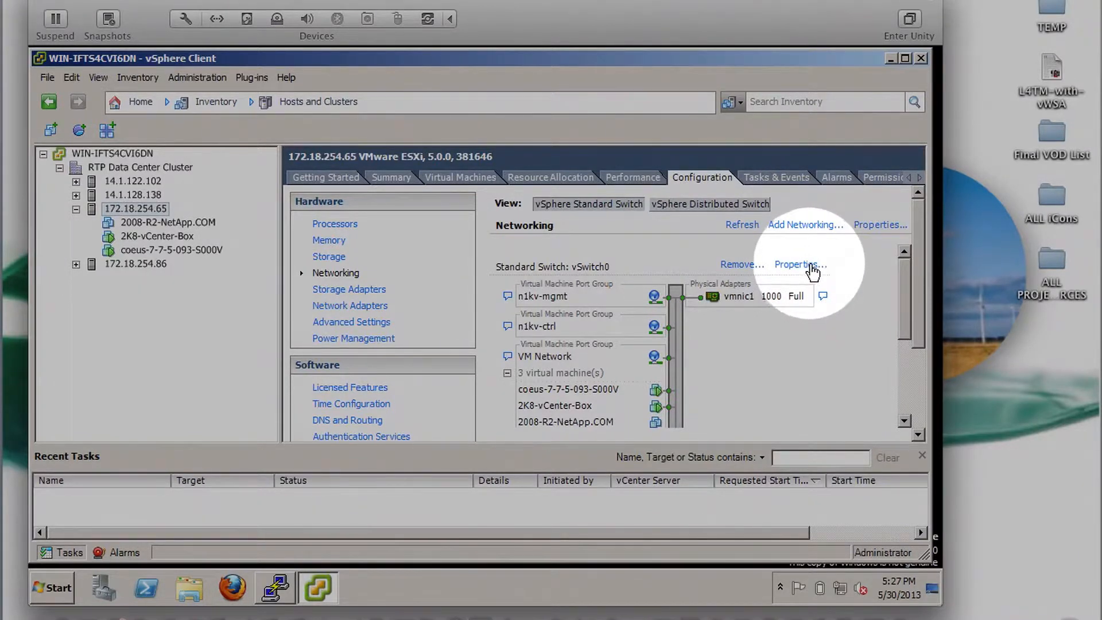
Walk through the Add Network wizard for a Virtual Machine connection on a new vSphere standard switch, keeping the default settings, and cancel it
{"action": "left_click", "coordinate": [789, 225]}
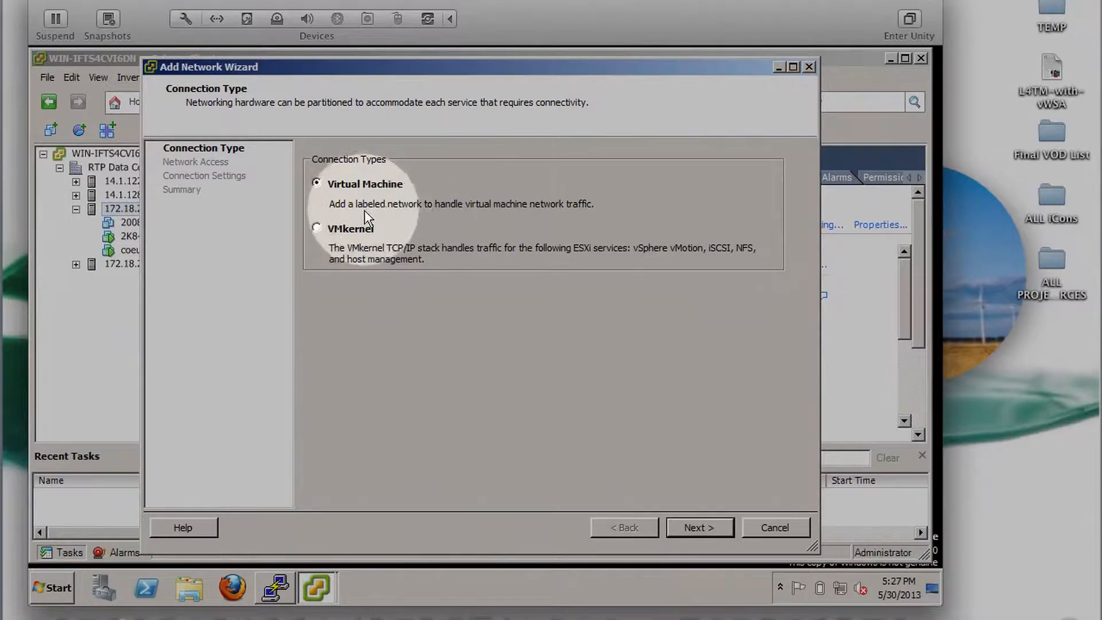
{"action": "left_click", "coordinate": [696, 537]}
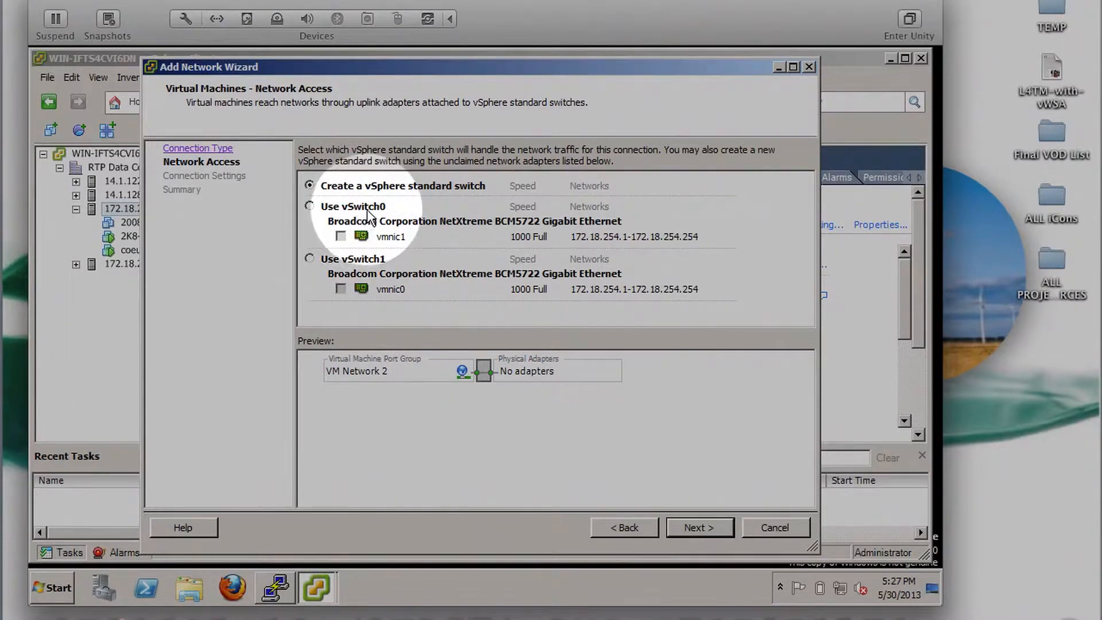
{"action": "left_click", "coordinate": [310, 206]}
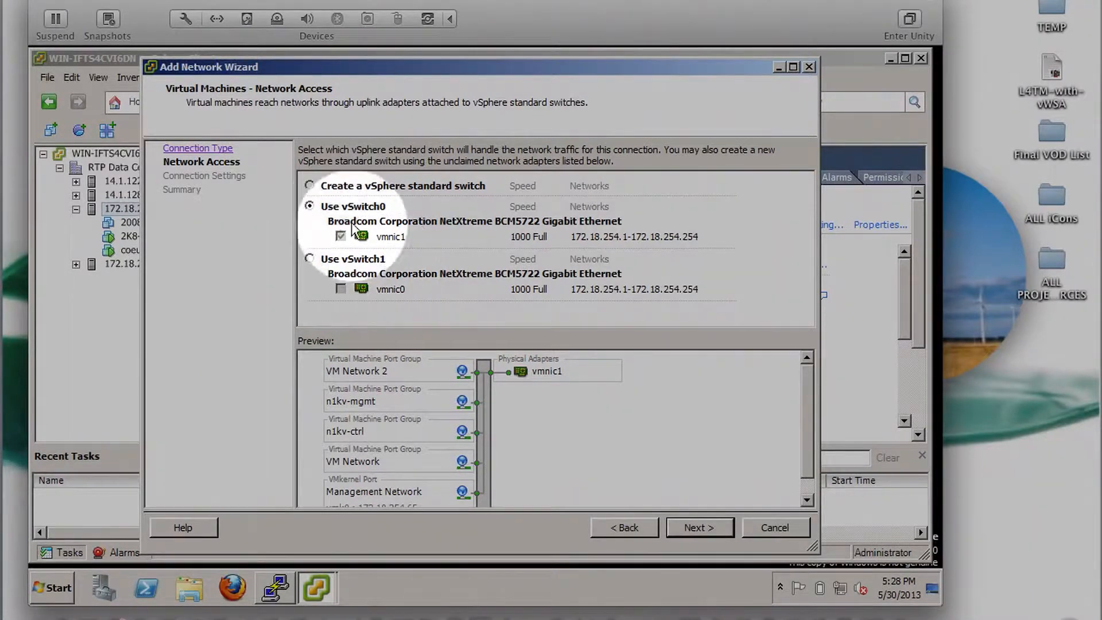
{"action": "left_click", "coordinate": [310, 184]}
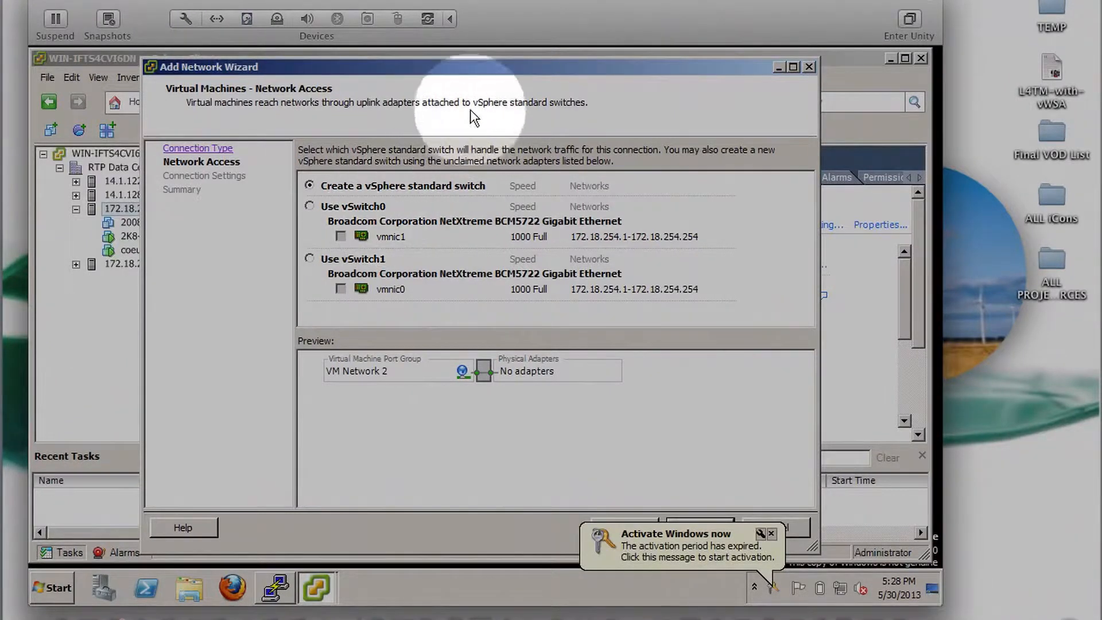
{"action": "left_click_drag", "start_coordinate": [464, 73], "coordinate": [425, 69]}
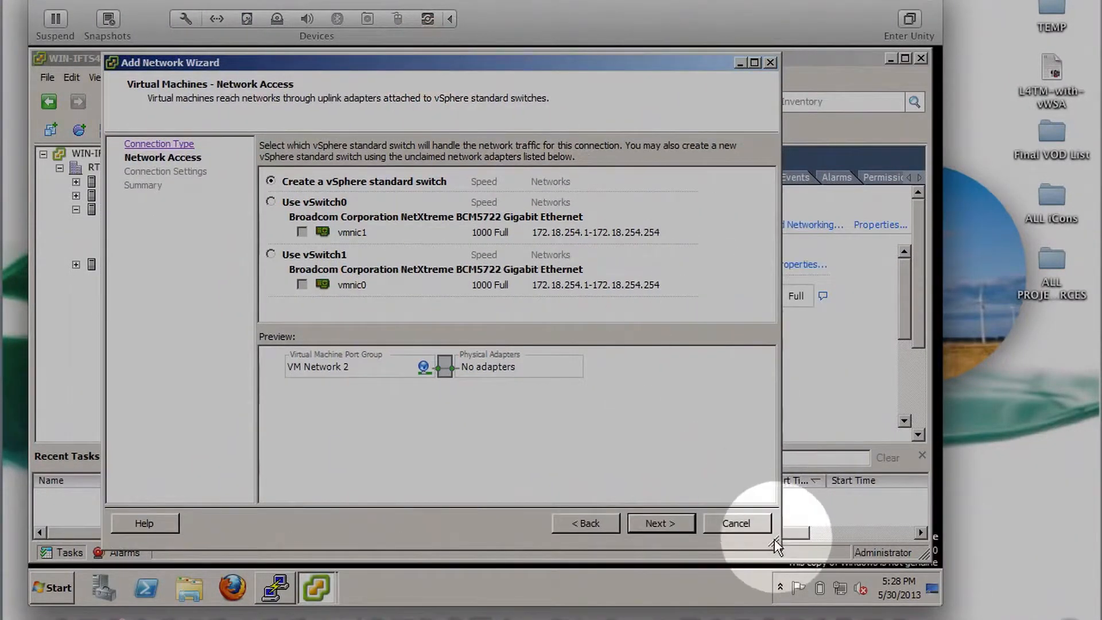
{"action": "left_click", "coordinate": [660, 523]}
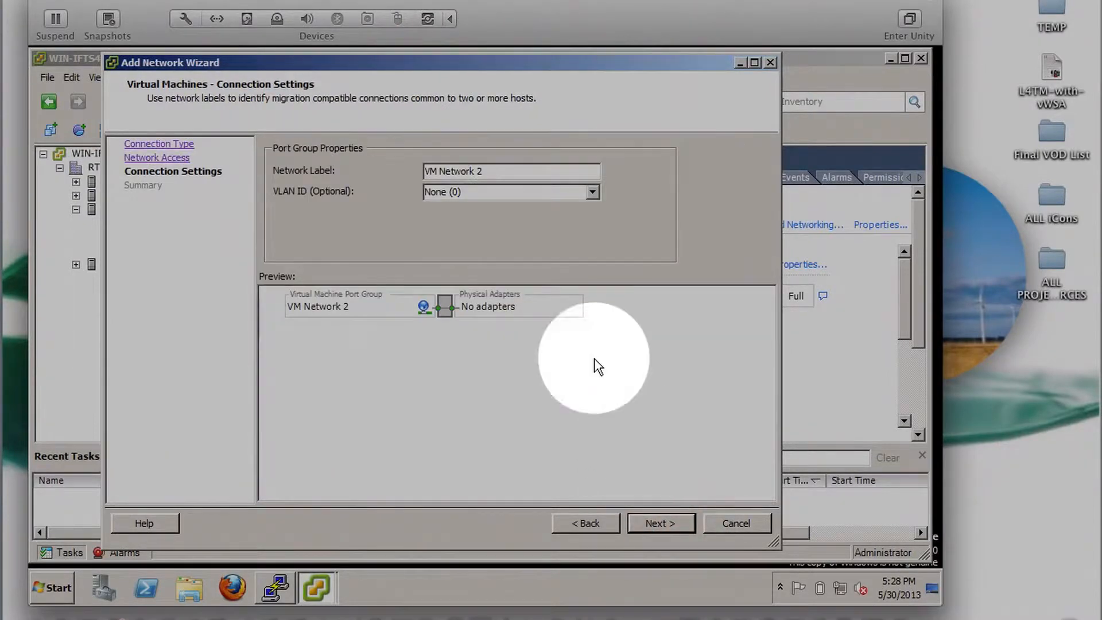
{"action": "left_click", "coordinate": [676, 522]}
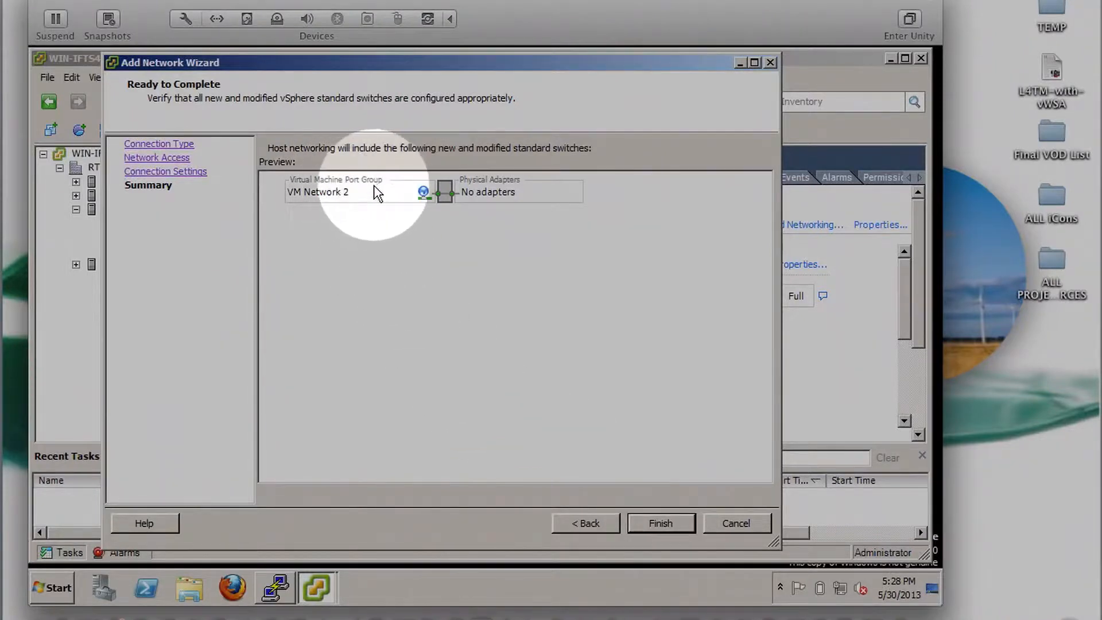
{"action": "left_click", "coordinate": [591, 522]}
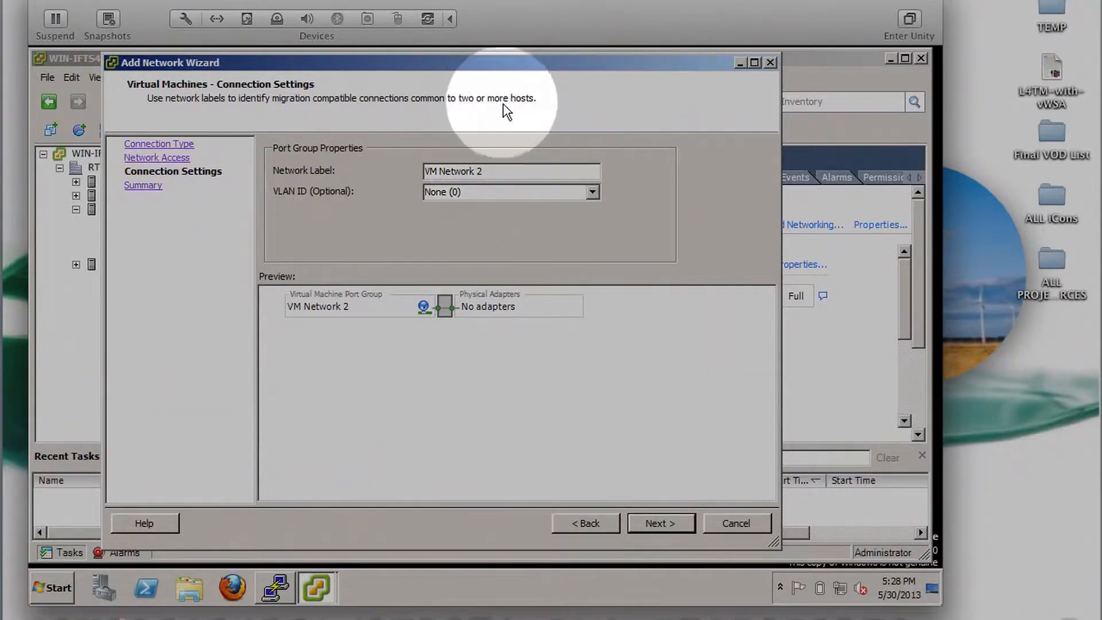
{"action": "left_click", "coordinate": [683, 533]}
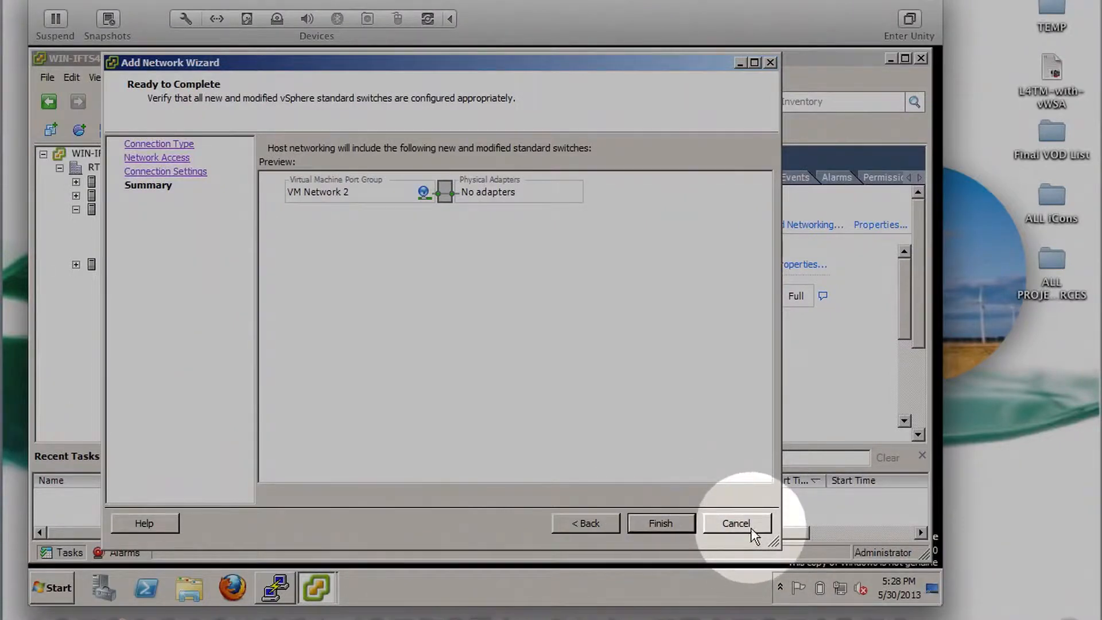
{"action": "left_click", "coordinate": [751, 528]}
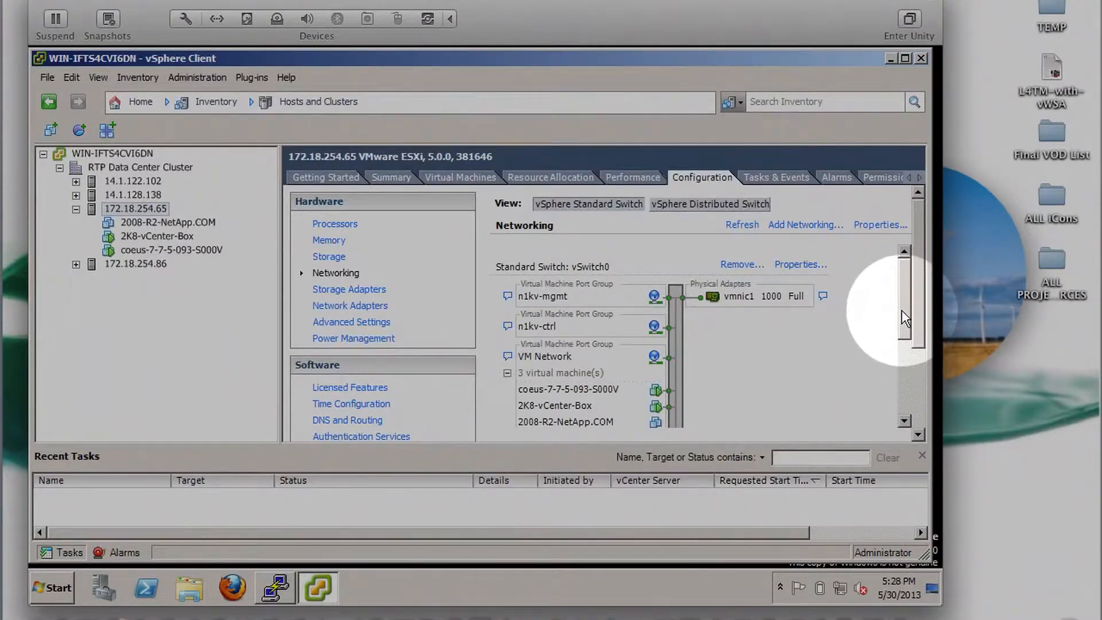
Review the port count, MTU and default policies in the properties of vSwitch1, and close them
{"action": "left_click_drag", "start_coordinate": [906, 318], "coordinate": [907, 395]}
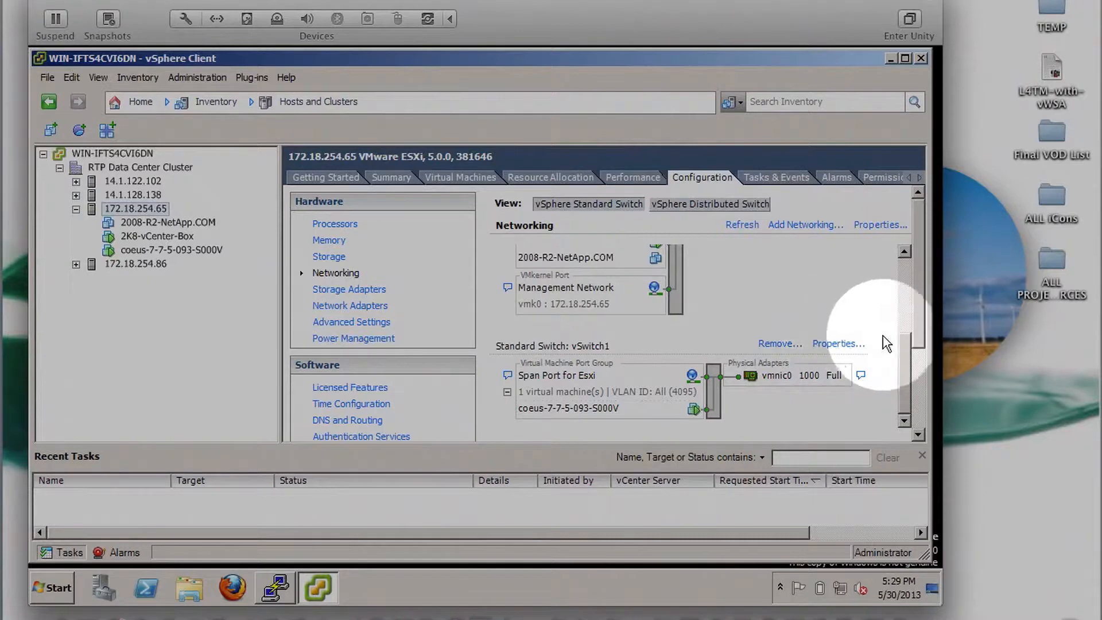
{"action": "left_click_drag", "start_coordinate": [902, 367], "coordinate": [890, 281]}
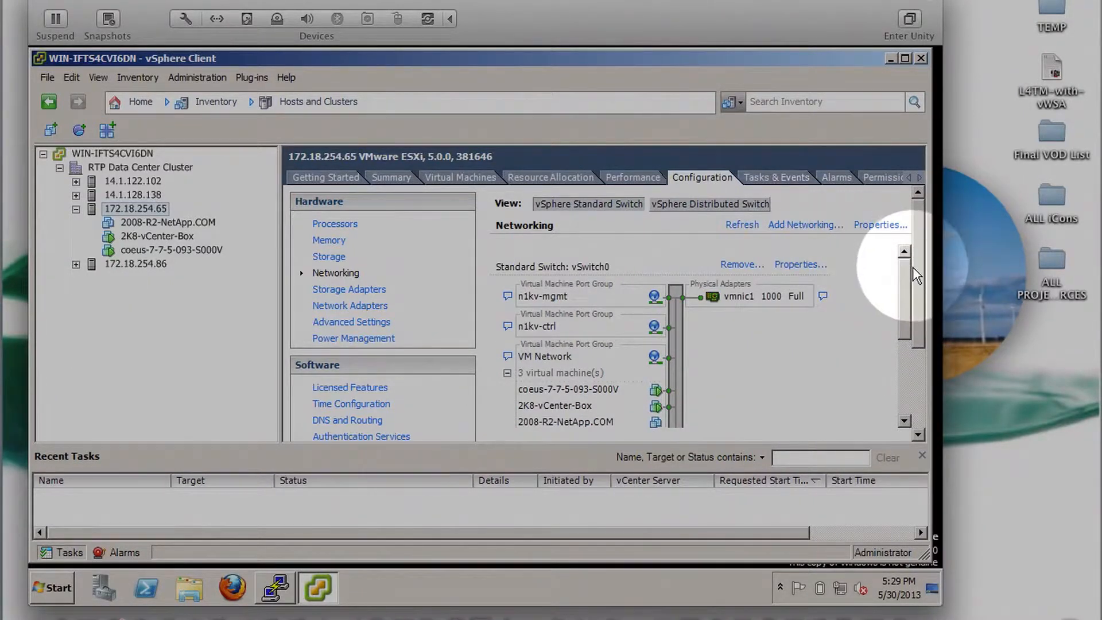
{"action": "left_click_drag", "start_coordinate": [907, 272], "coordinate": [913, 396]}
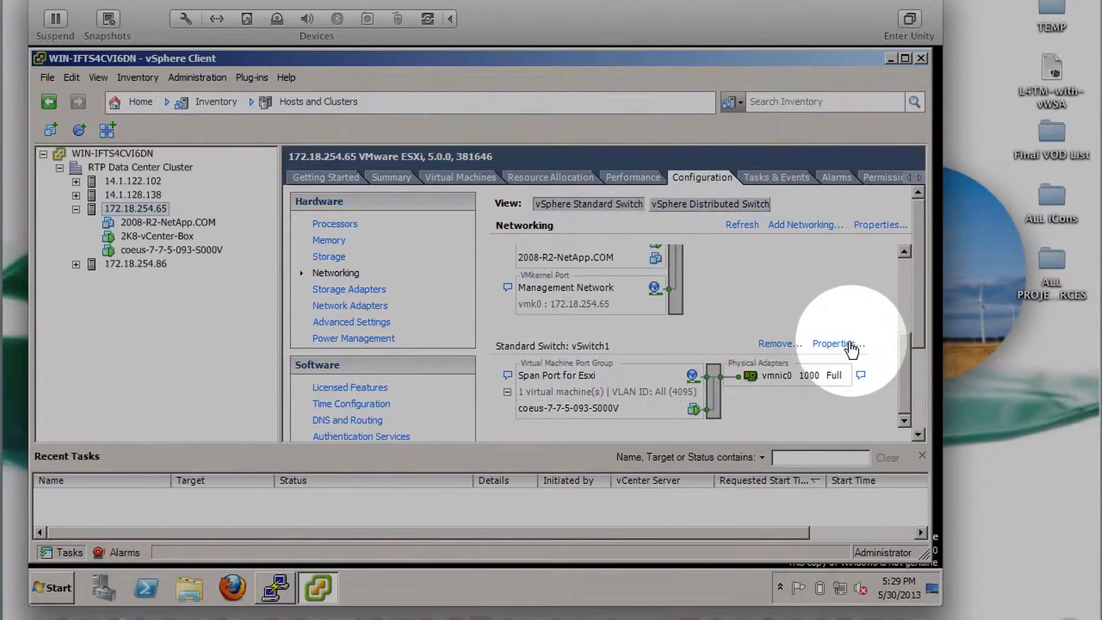
{"action": "left_click", "coordinate": [843, 344]}
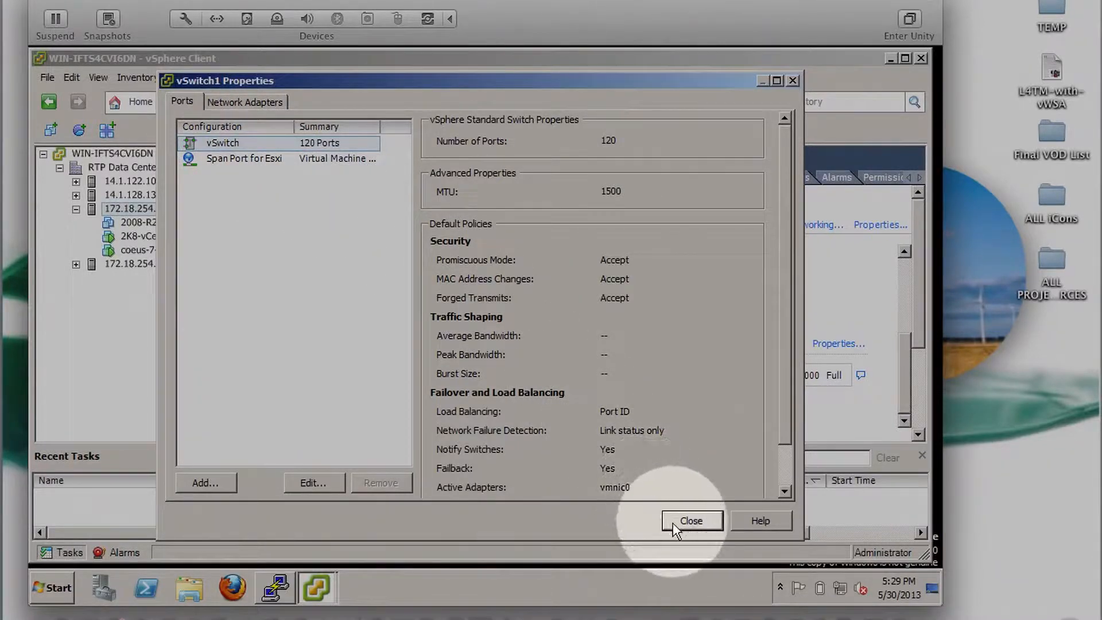
{"action": "left_click", "coordinate": [688, 520]}
Review the port groups and default policies in the properties of vSwitch0, and close them
{"action": "left_click_drag", "start_coordinate": [901, 355], "coordinate": [898, 270]}
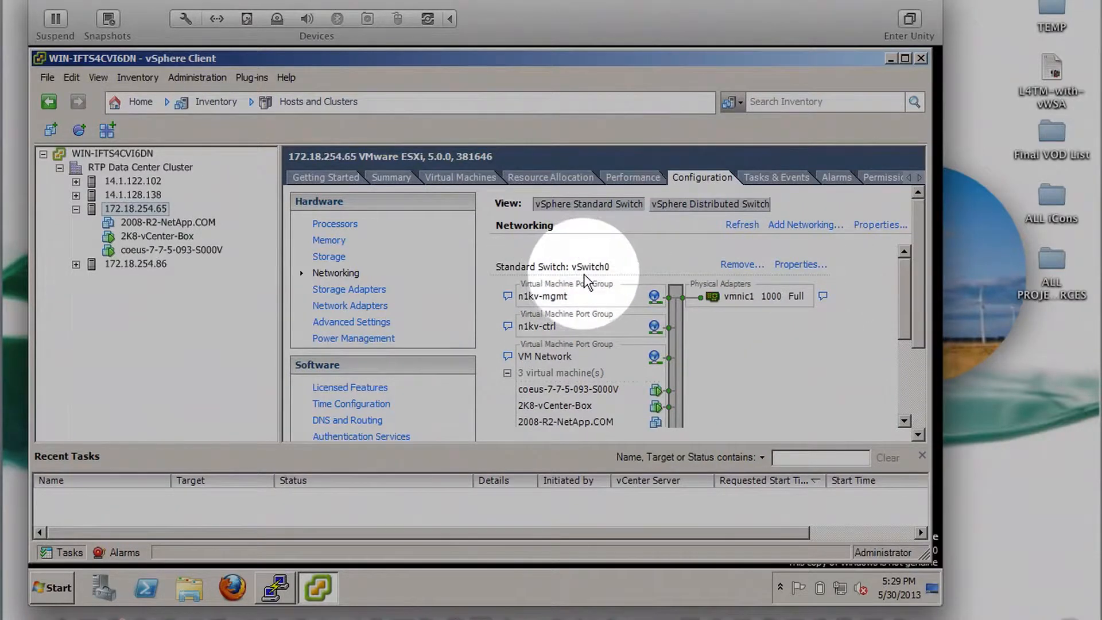
{"action": "left_click", "coordinate": [776, 264]}
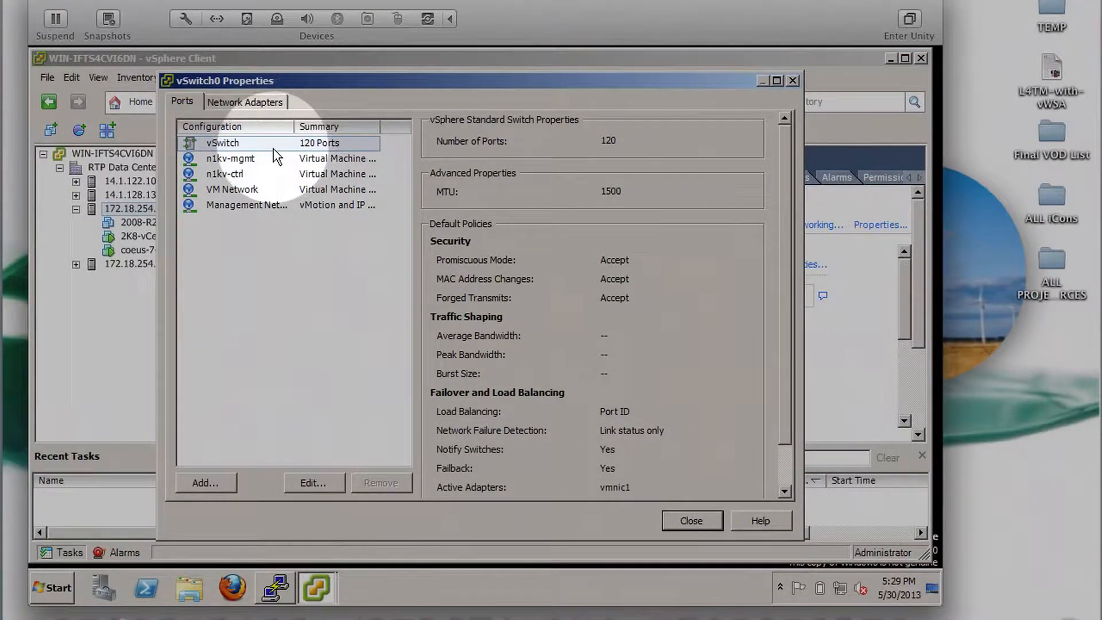
{"action": "left_click", "coordinate": [701, 519]}
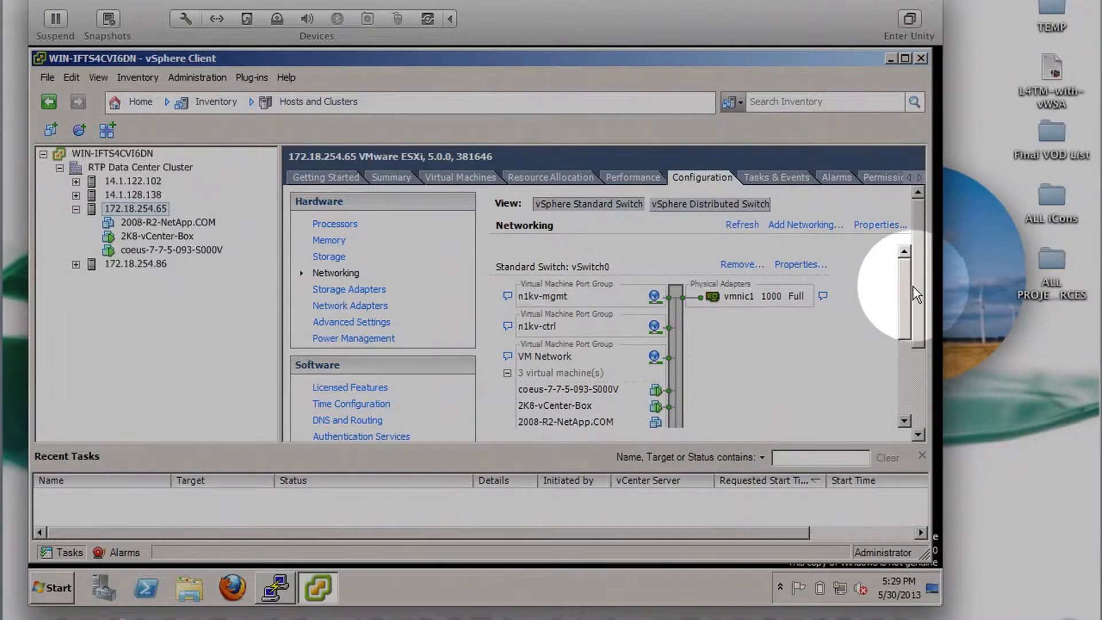
Open the vSwitch configuration of vSwitch1 for editing and check which port counts it offers
{"action": "left_click_drag", "start_coordinate": [909, 299], "coordinate": [922, 396]}
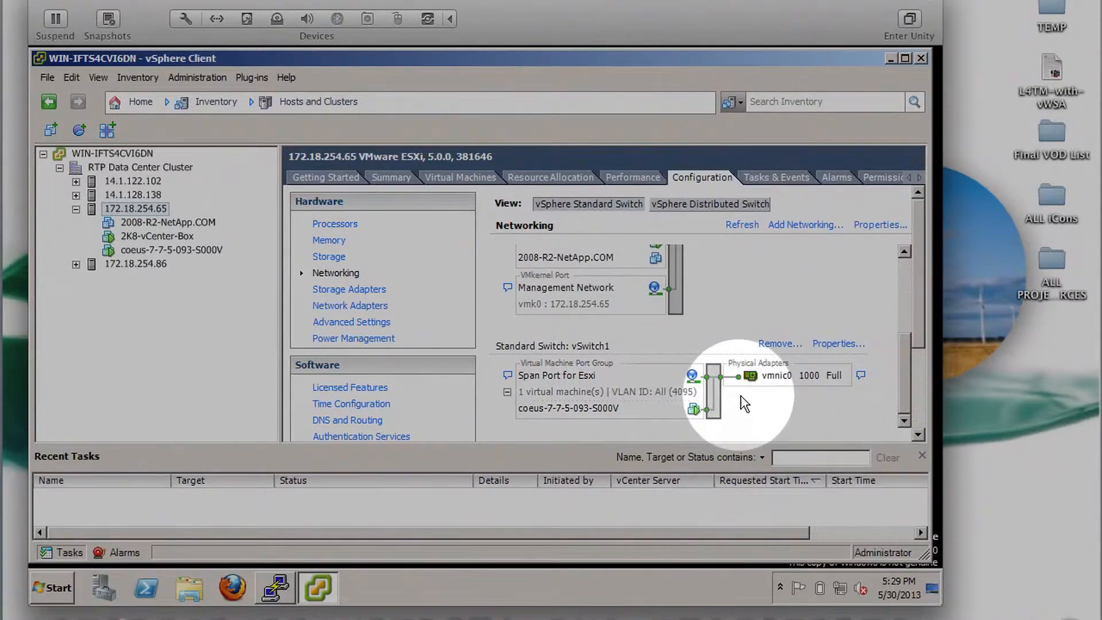
{"action": "mouse_move", "coordinate": [710, 610]}
{"action": "left_mouse_down"}
{"action": "mouse_move", "coordinate": [711, 576]}
{"action": "mouse_move", "coordinate": [710, 590]}
{"action": "left_mouse_up"}
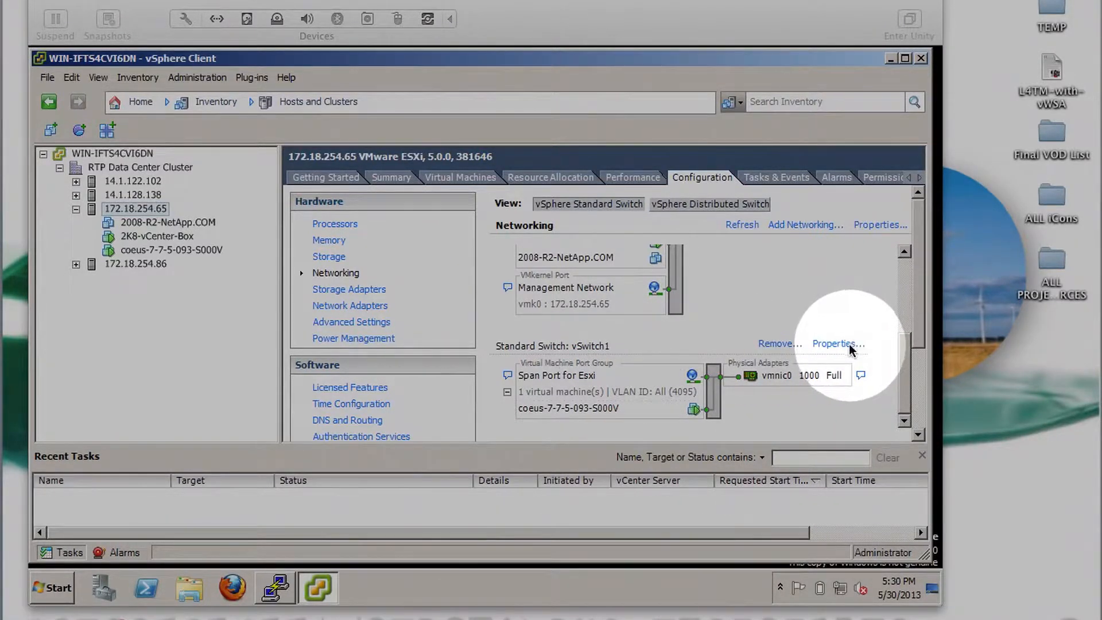
{"action": "left_click", "coordinate": [485, 324]}
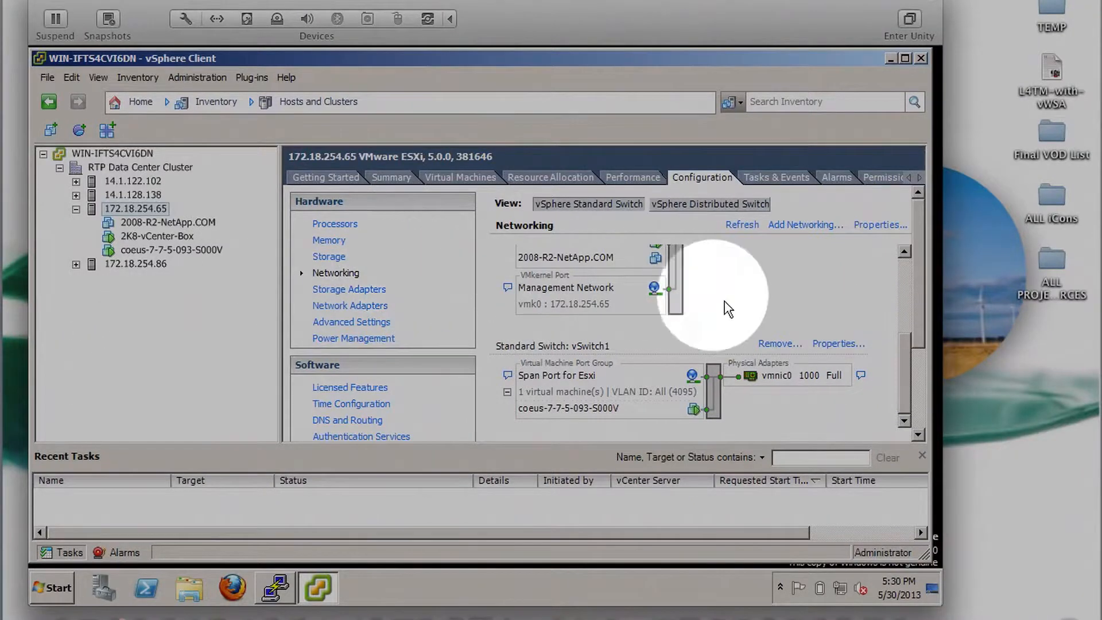
{"action": "left_click", "coordinate": [847, 344]}
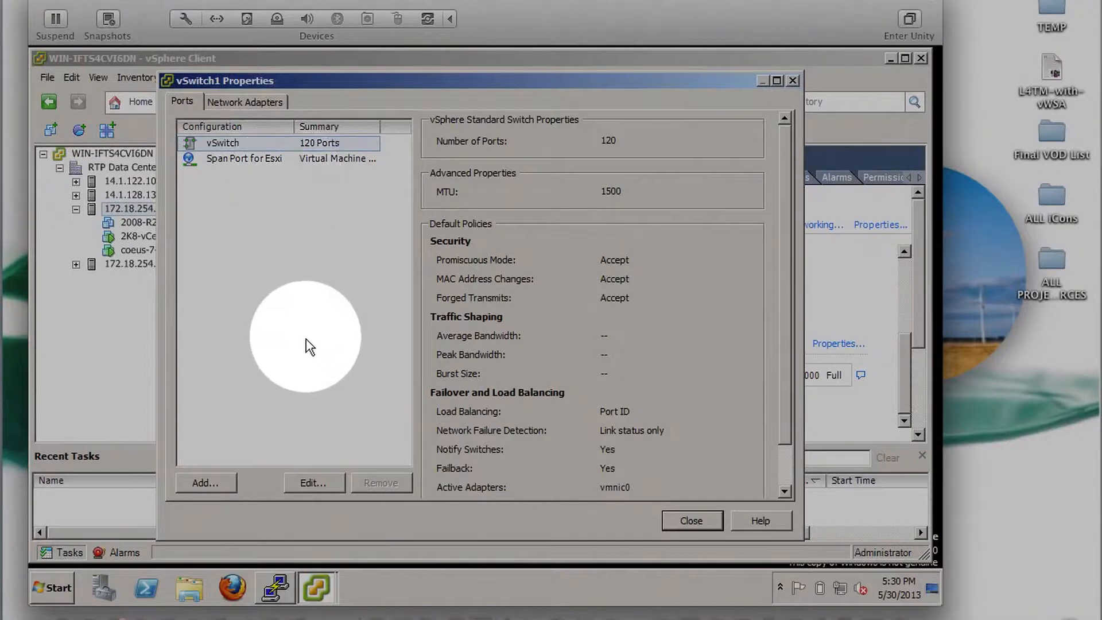
{"action": "left_click", "coordinate": [313, 482]}
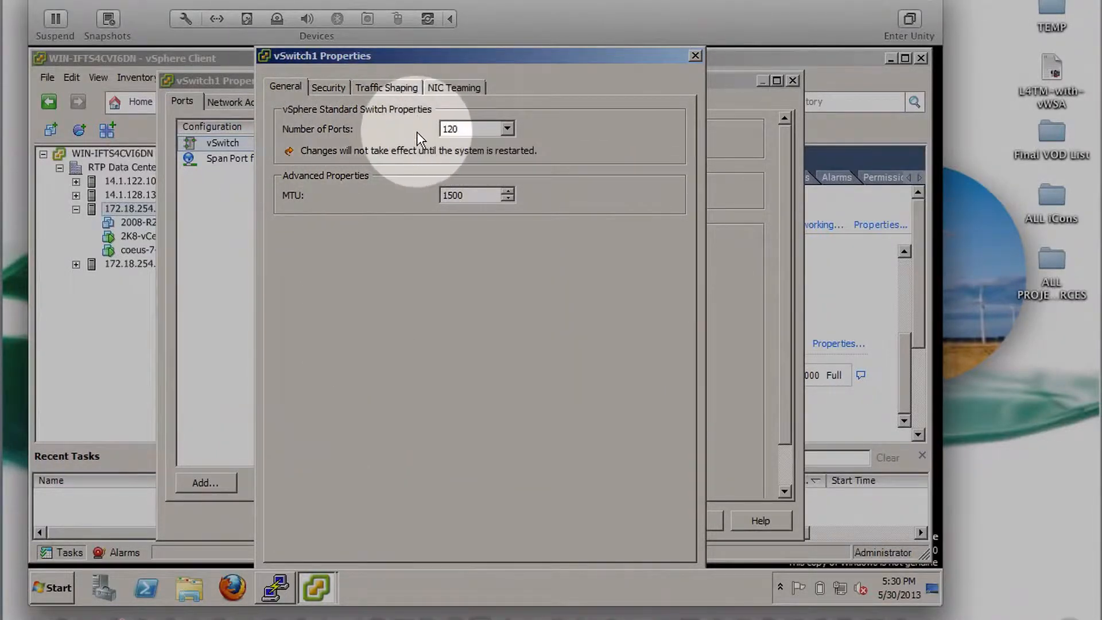
{"action": "left_click", "coordinate": [507, 130]}
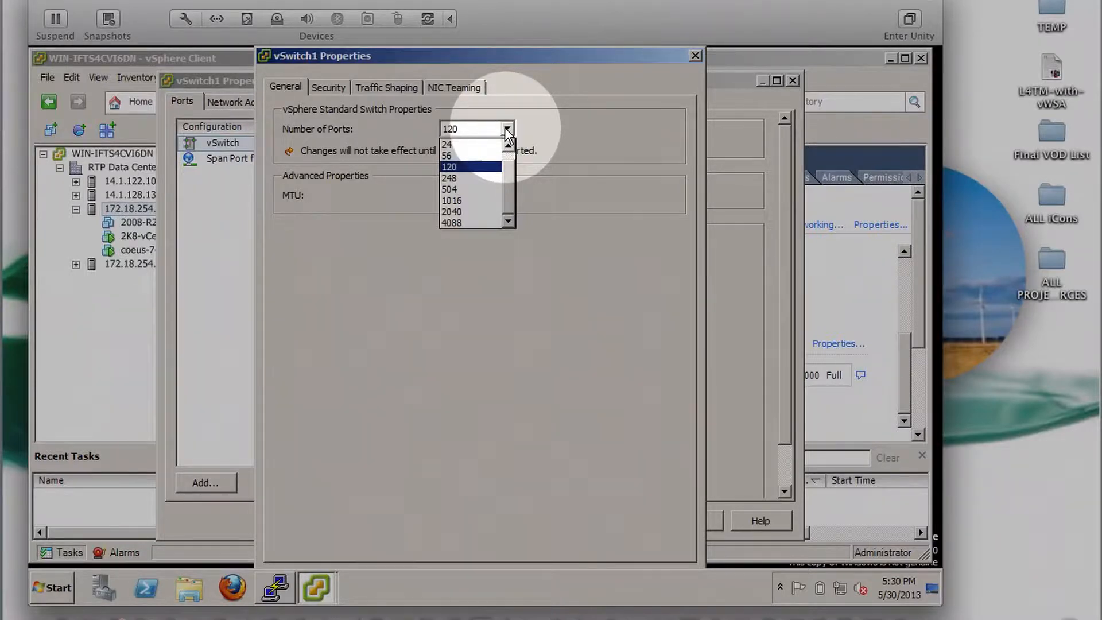
{"action": "left_click", "coordinate": [506, 130]}
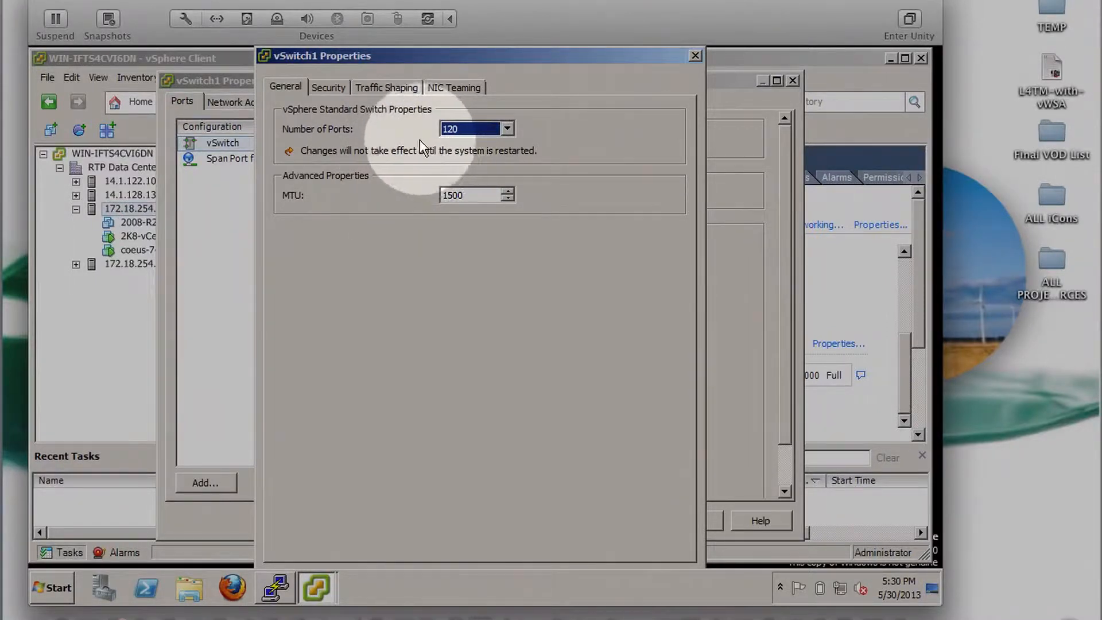
Check the promiscuous mode options of vSwitch1, keeping Accept, and examine its traffic shaping and NIC teaming policies
{"action": "left_click", "coordinate": [329, 87]}
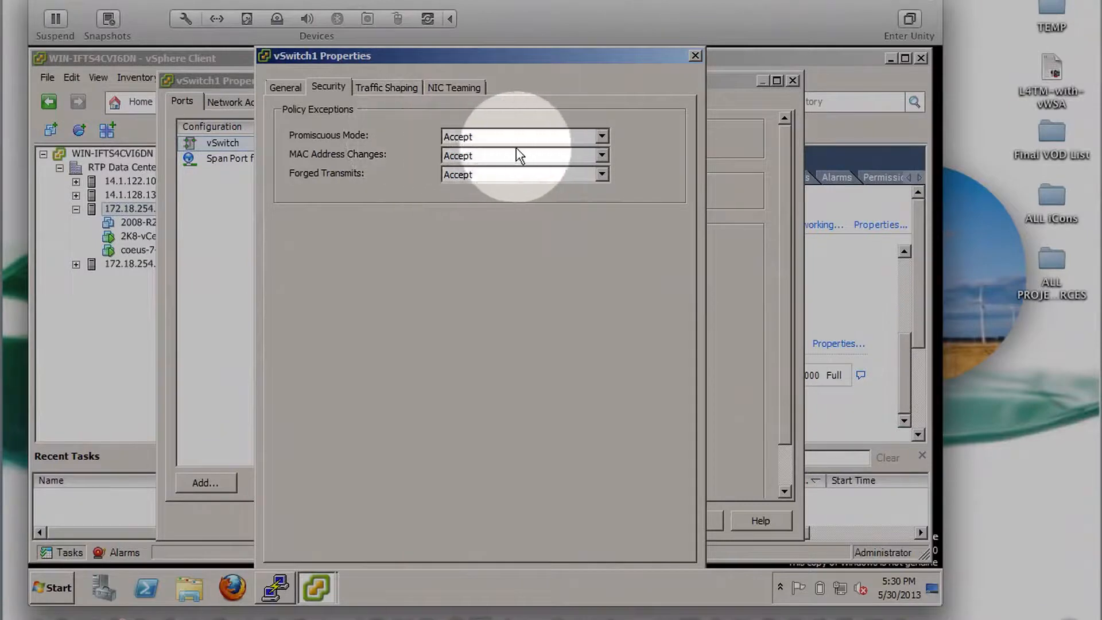
{"action": "left_click", "coordinate": [601, 138]}
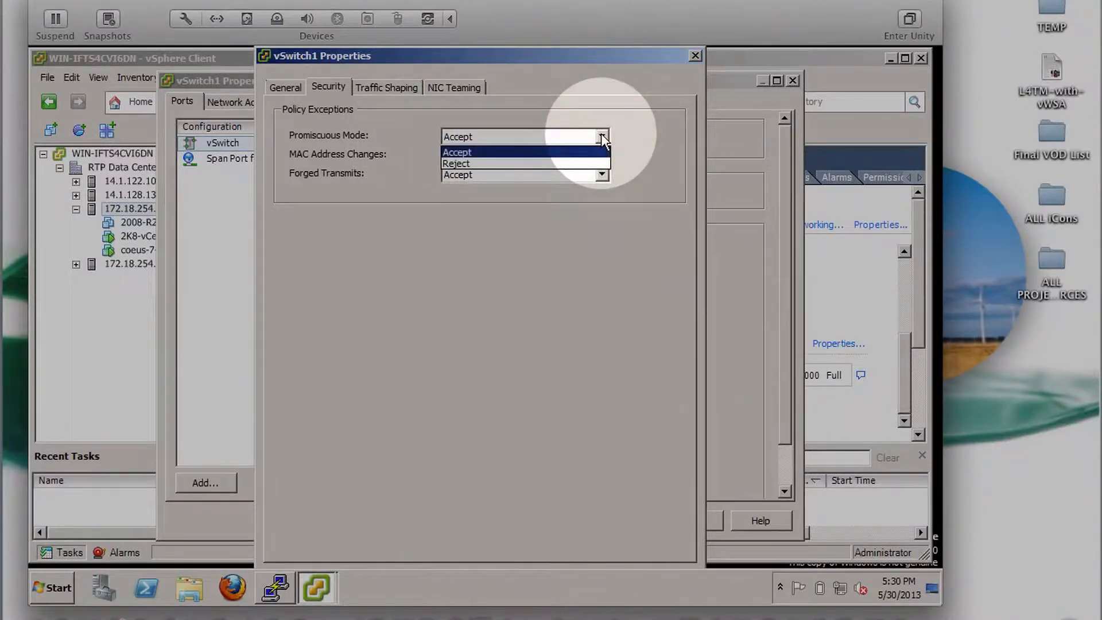
{"action": "left_click", "coordinate": [601, 137]}
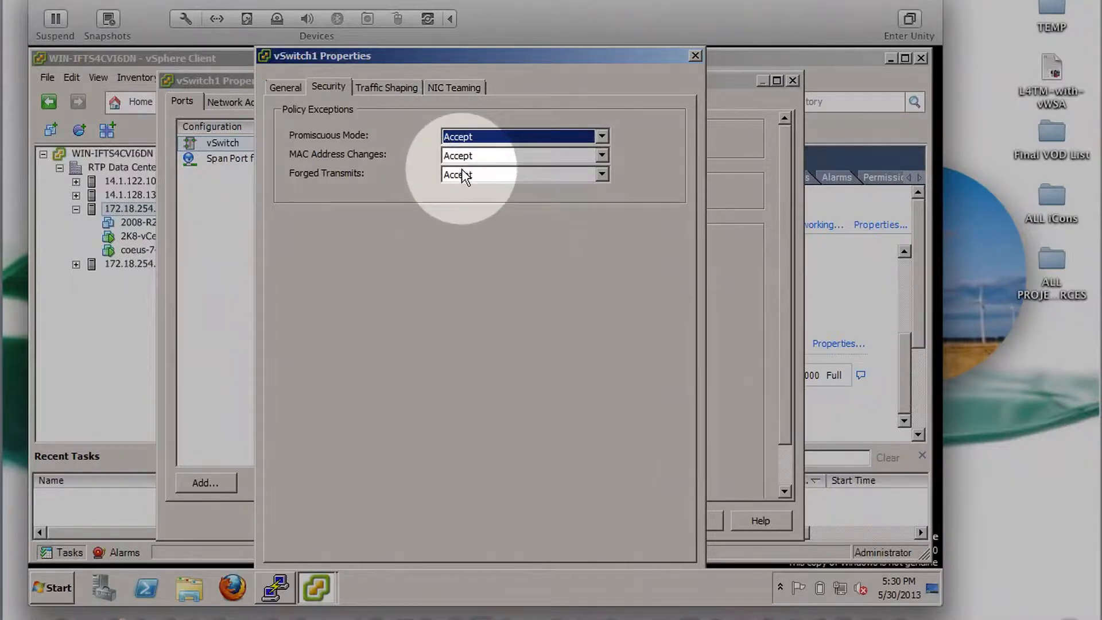
{"action": "left_click", "coordinate": [386, 86]}
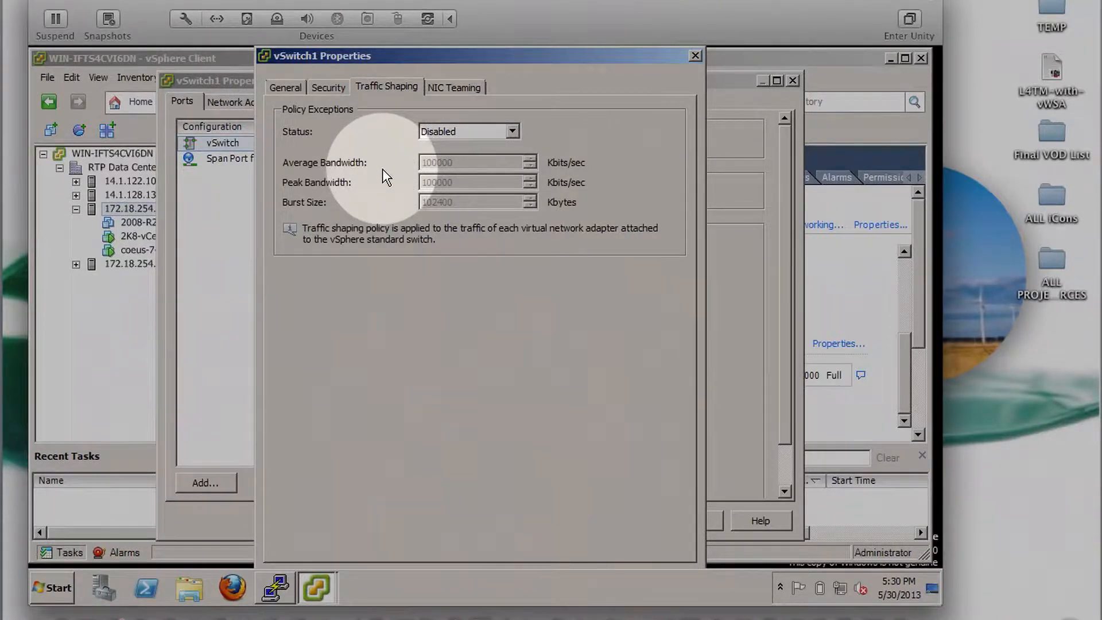
{"action": "left_click", "coordinate": [446, 91]}
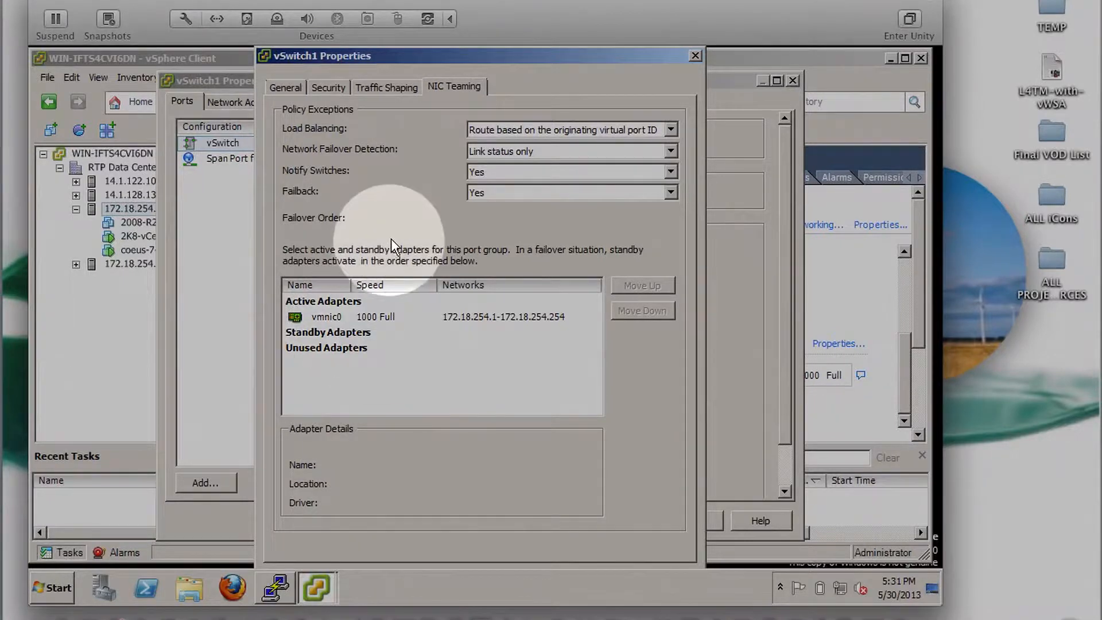
Go through vSwitch1's general, security, traffic shaping and NIC teaming settings once more, and close the vSwitch editor without saving
{"action": "left_click", "coordinate": [284, 86]}
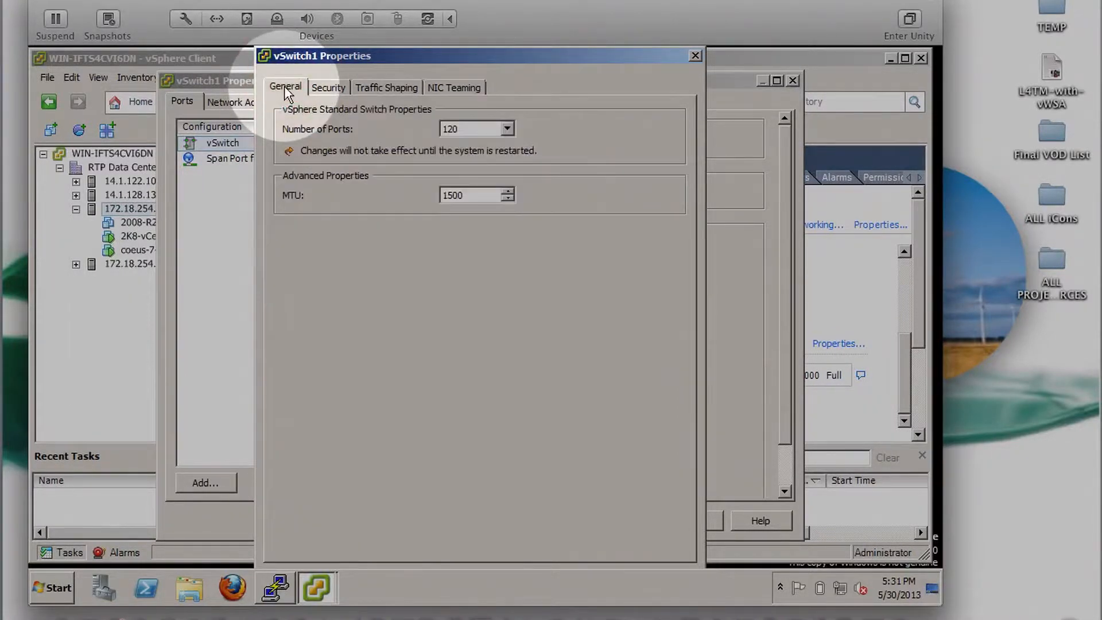
{"action": "left_click", "coordinate": [330, 88]}
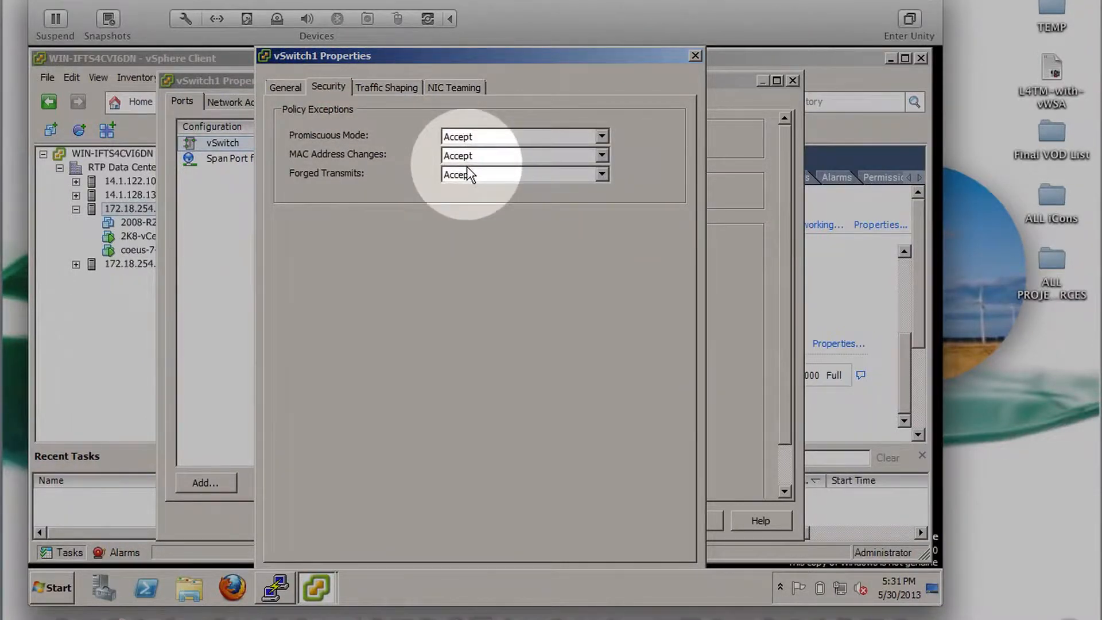
{"action": "left_click", "coordinate": [388, 86]}
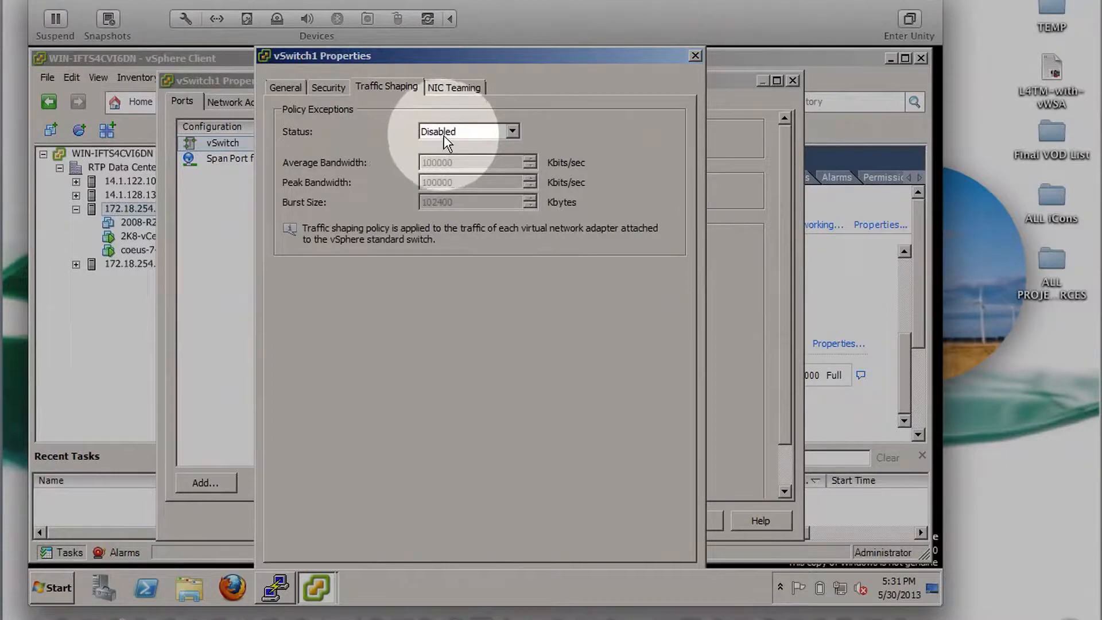
{"action": "left_click", "coordinate": [440, 89]}
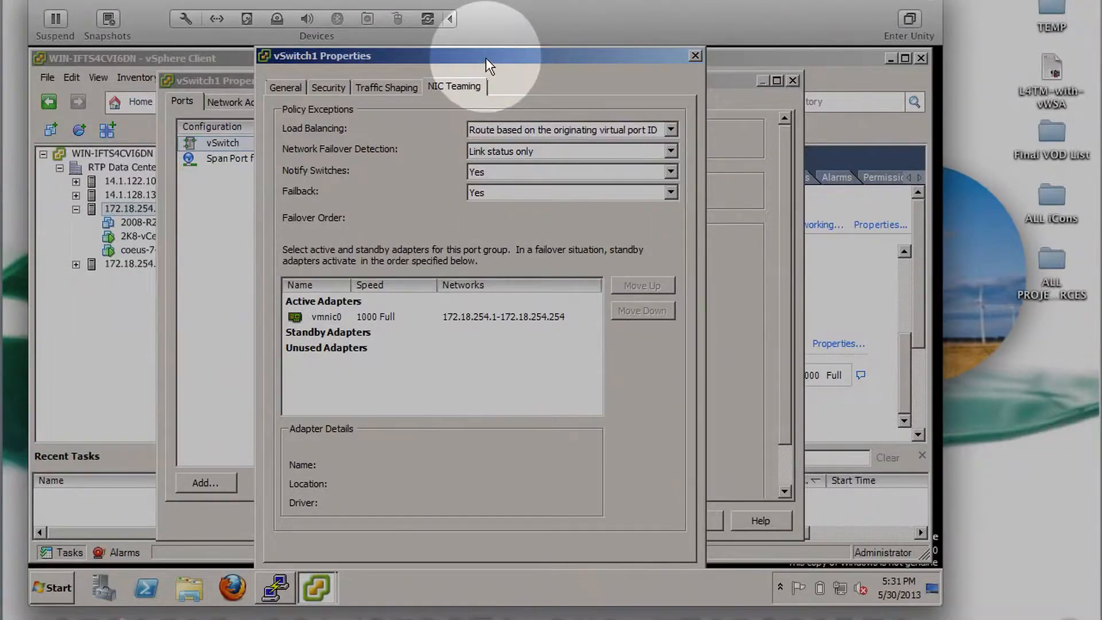
{"action": "left_click_drag", "start_coordinate": [485, 57], "coordinate": [462, 55]}
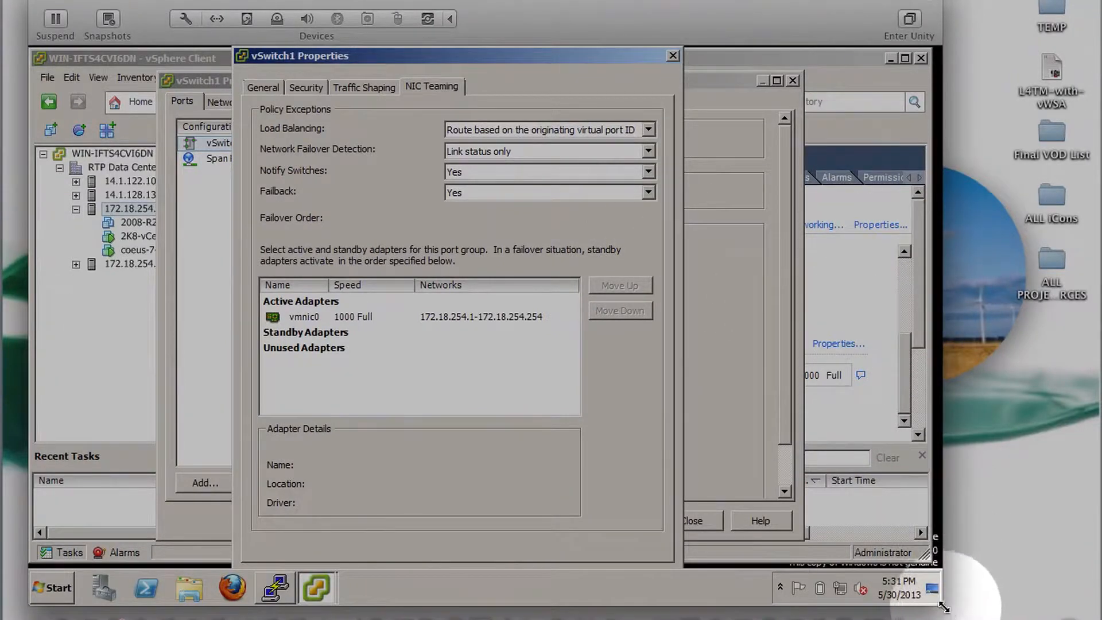
{"action": "left_click", "coordinate": [782, 589]}
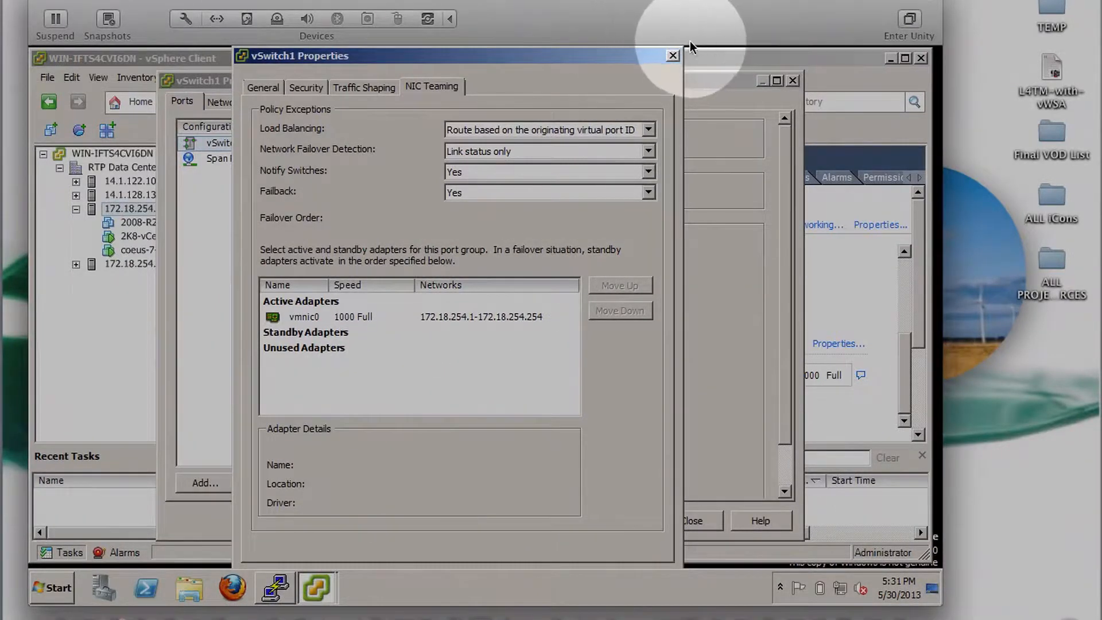
{"action": "left_click", "coordinate": [674, 56]}
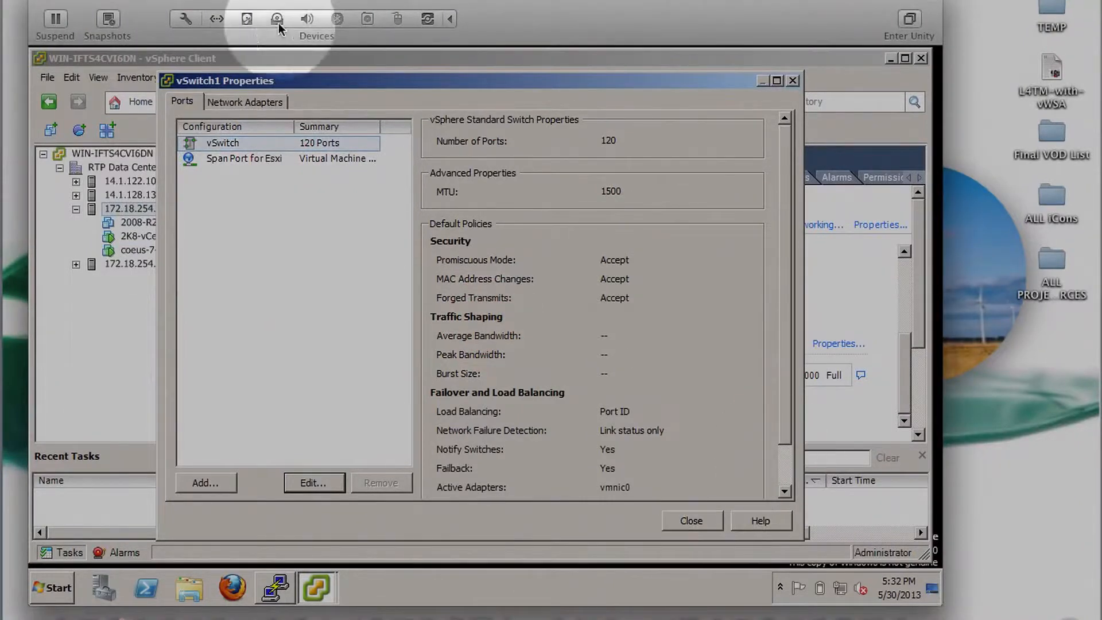
Open the Span Port for Esxi port group for editing and check its VLAN ID options, keeping All (4095)
{"action": "left_click", "coordinate": [255, 160]}
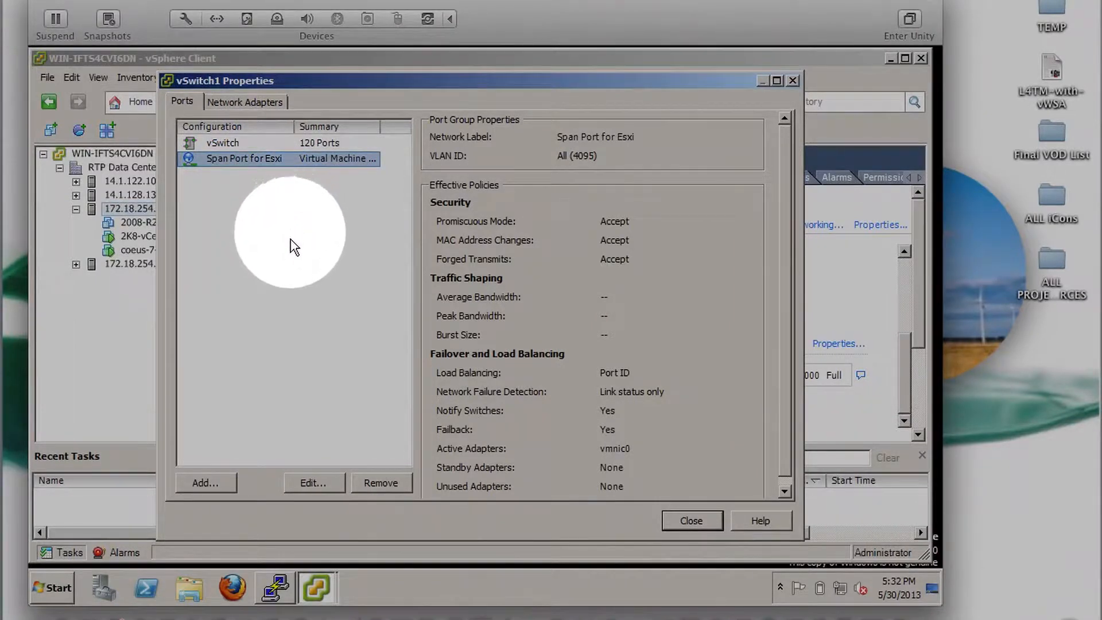
{"action": "left_click", "coordinate": [314, 484]}
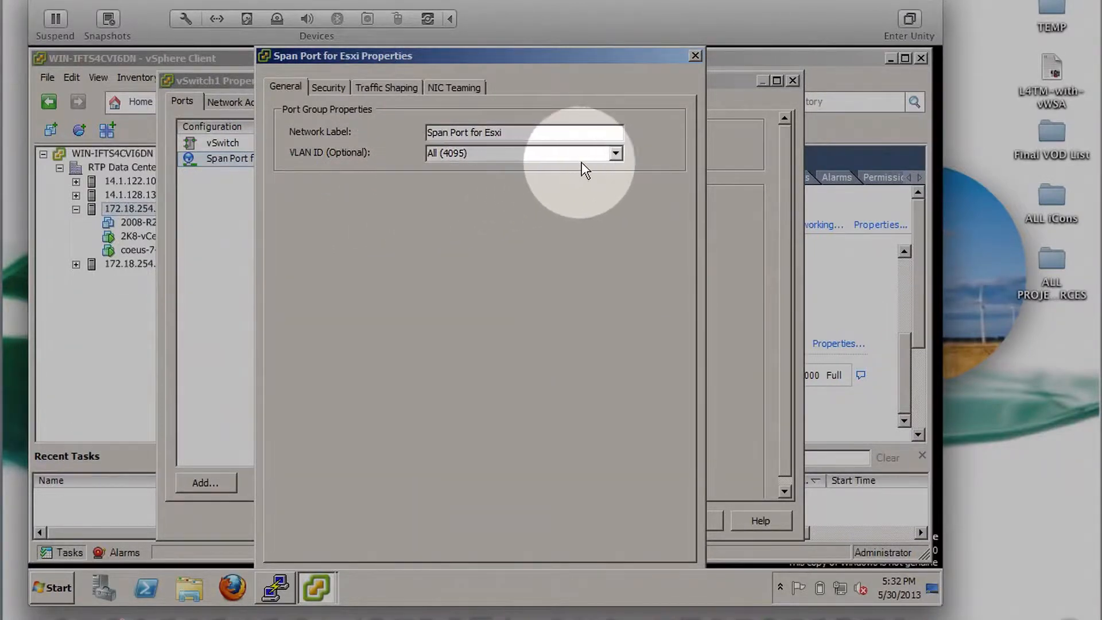
{"action": "left_click", "coordinate": [615, 153]}
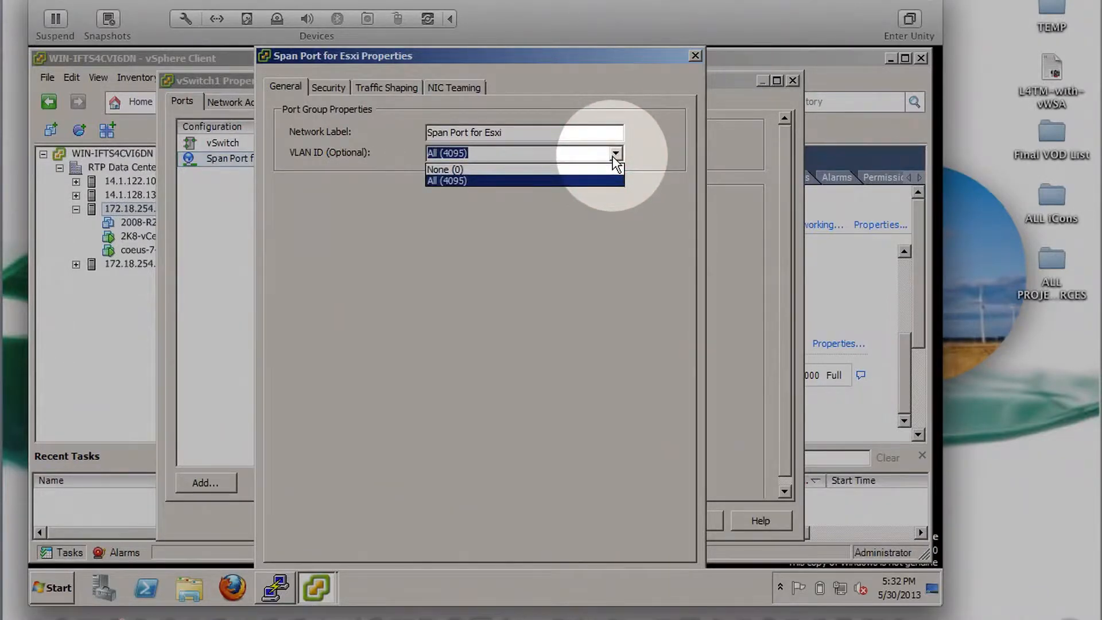
{"action": "left_click", "coordinate": [599, 180]}
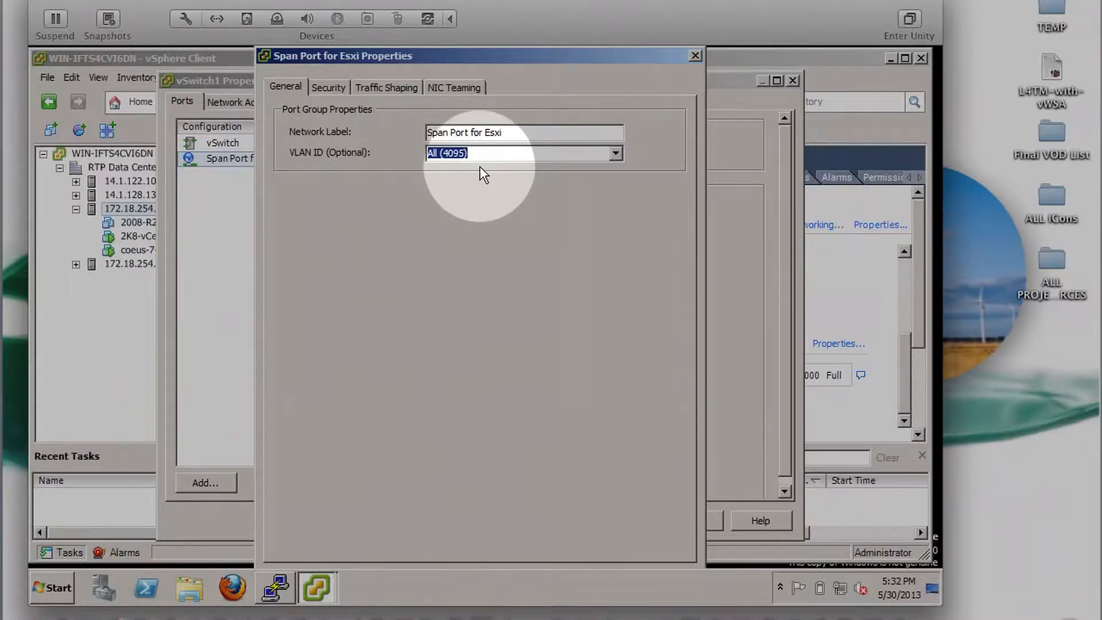
Review the span port group's security, traffic shaping and NIC teaming policies, and close it along with the vSwitch1 properties
{"action": "left_click", "coordinate": [340, 88]}
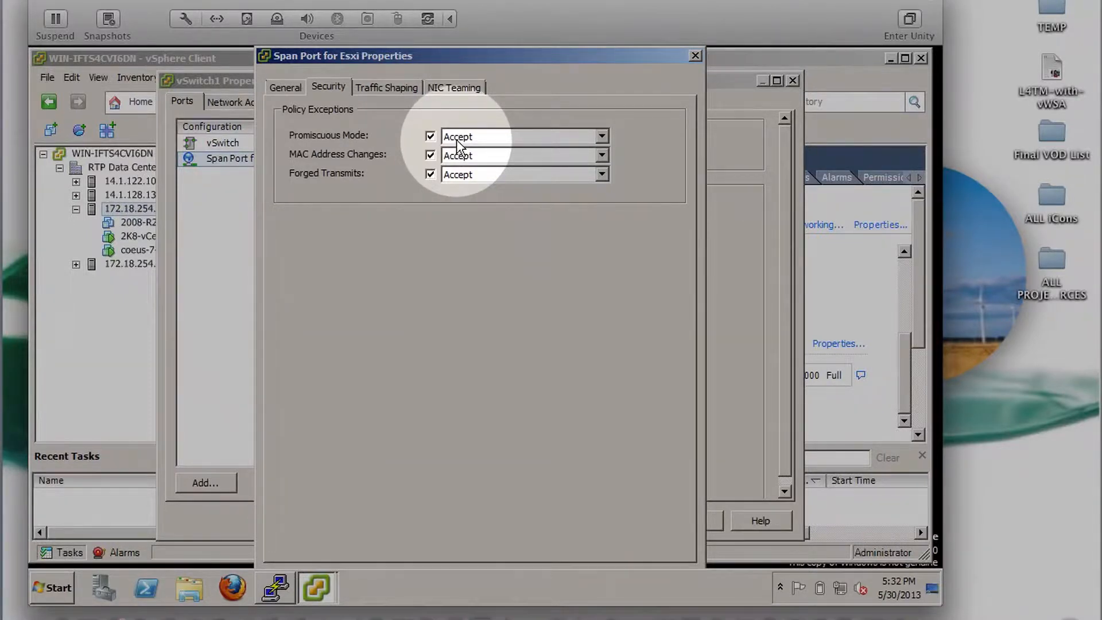
{"action": "left_click", "coordinate": [382, 87]}
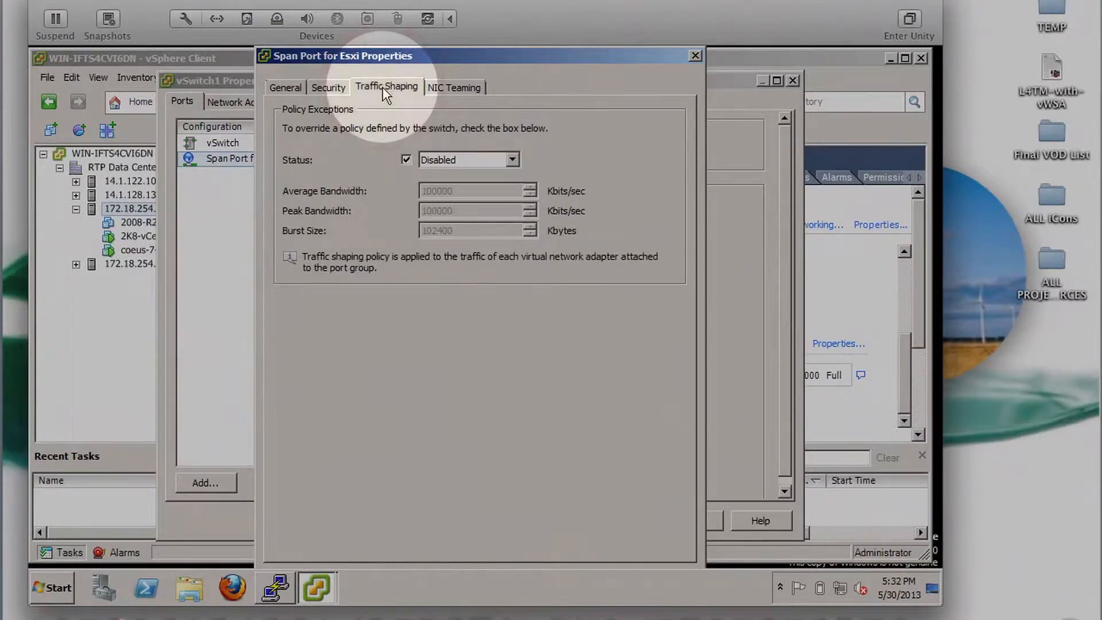
{"action": "left_click", "coordinate": [405, 159]}
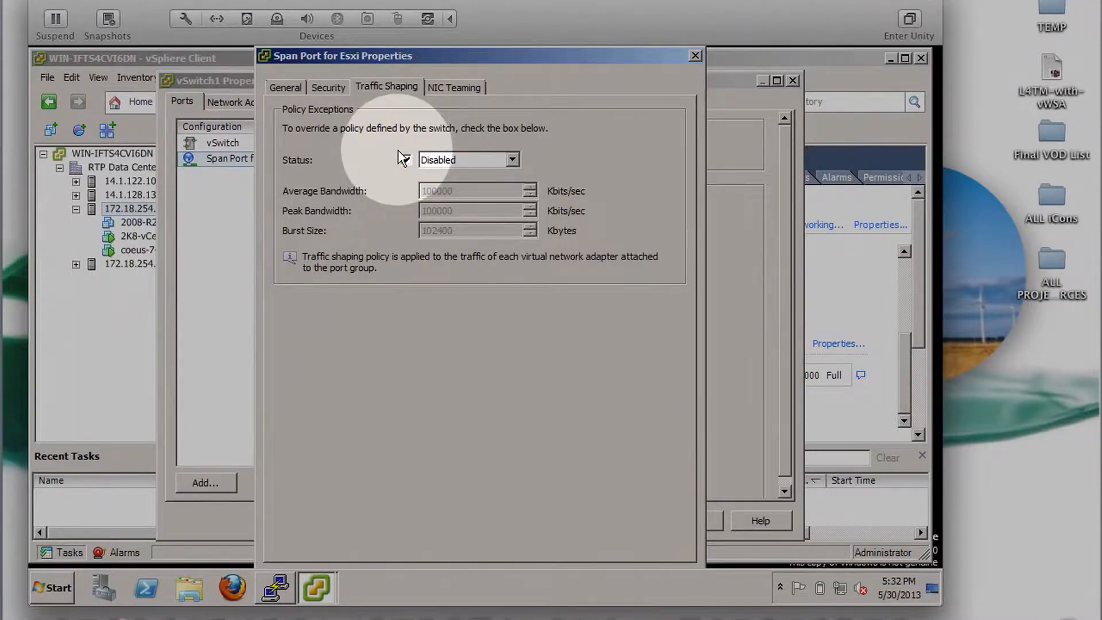
{"action": "left_click", "coordinate": [449, 86]}
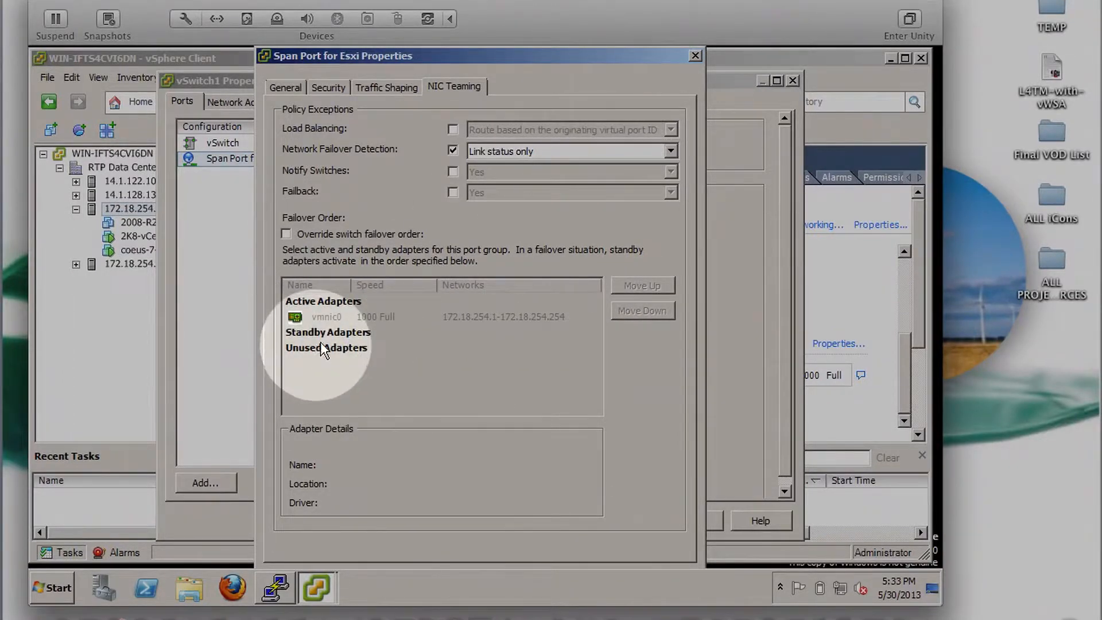
{"action": "left_click", "coordinate": [693, 57]}
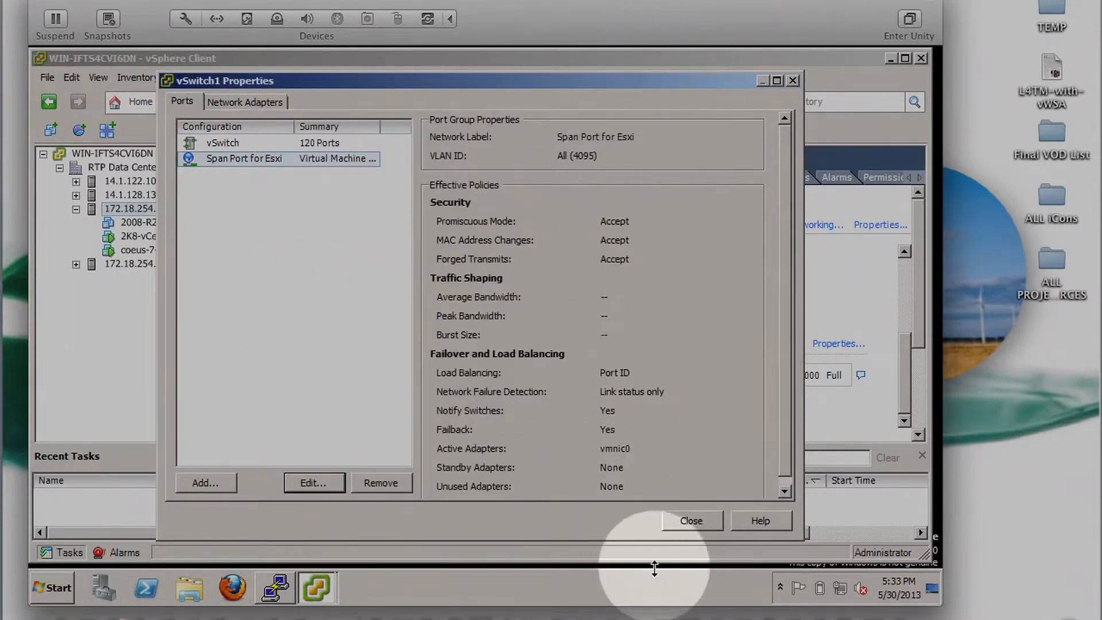
{"action": "left_click", "coordinate": [712, 517]}
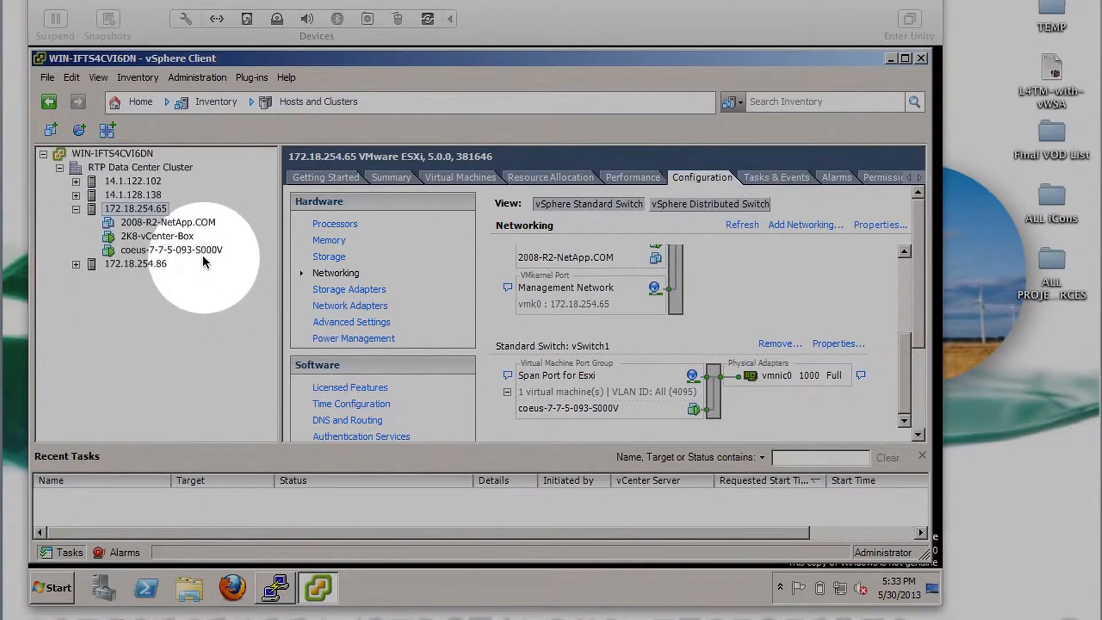
Check the network label options of Network adapter 4 in the coeus-7-7-5-093-S000V VM settings, keeping Span Port for Esxi, and cancel
{"action": "left_click", "coordinate": [144, 251]}
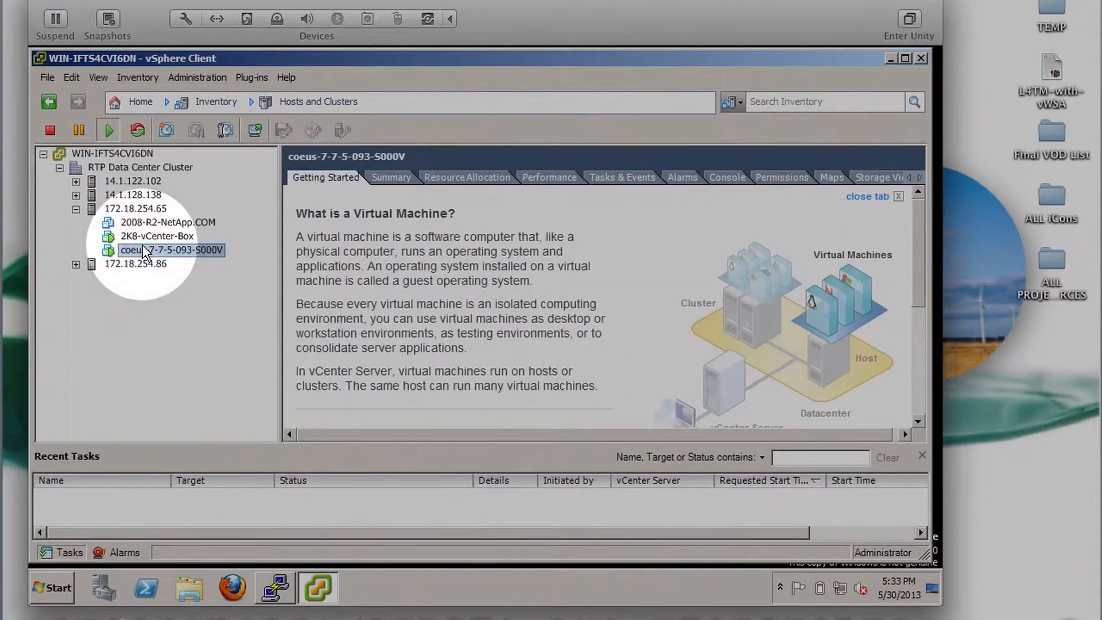
{"action": "right_click", "coordinate": [196, 250]}
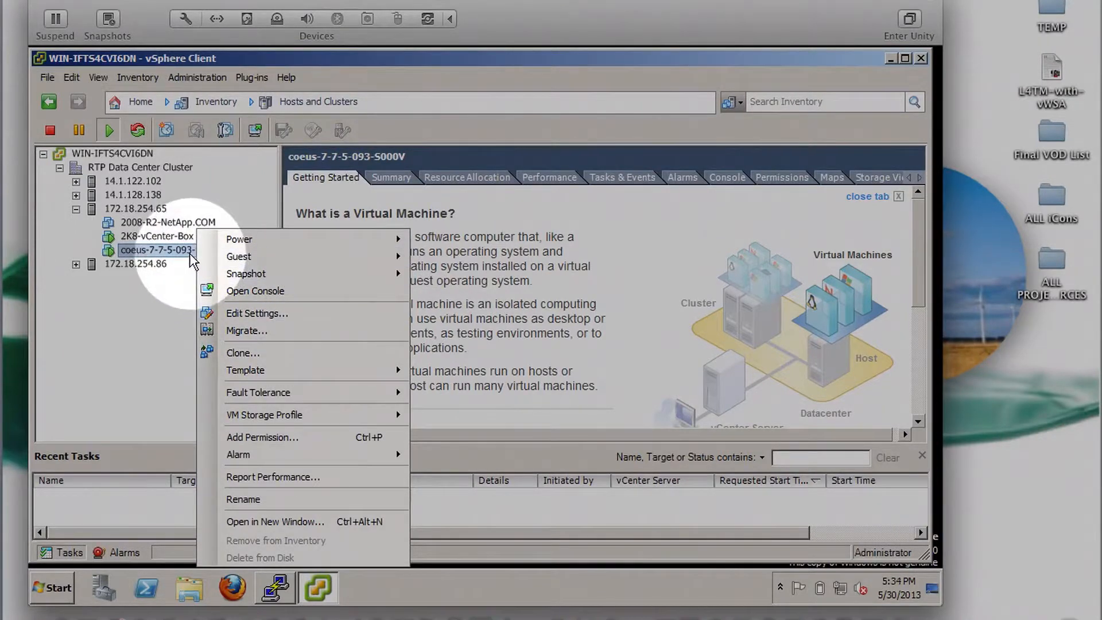
{"action": "left_click", "coordinate": [266, 316]}
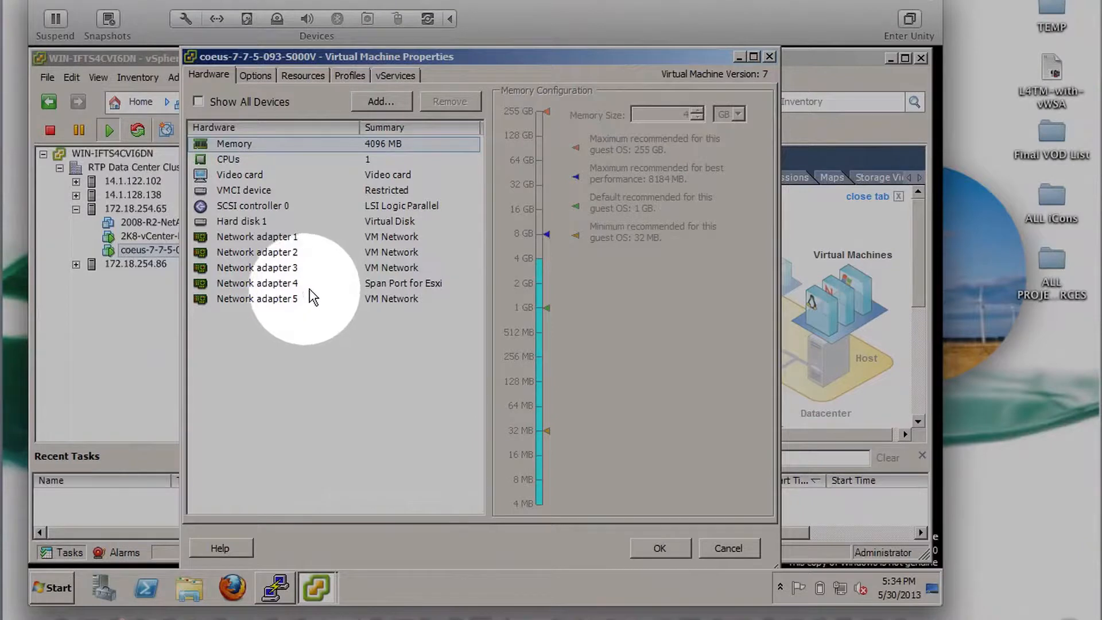
{"action": "left_click", "coordinate": [255, 287]}
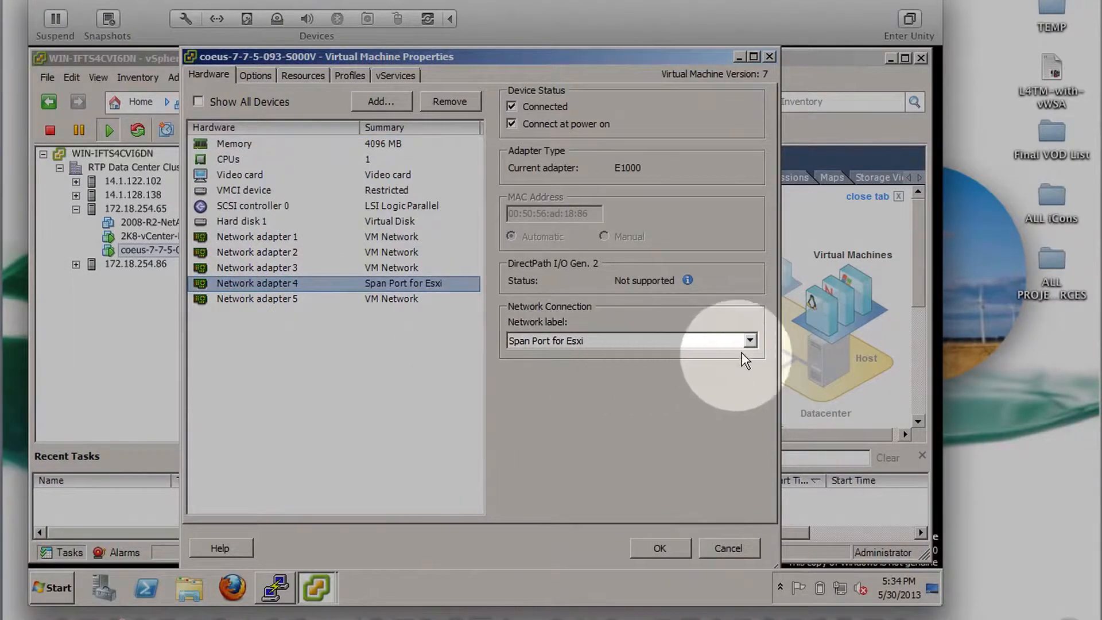
{"action": "left_click", "coordinate": [750, 340]}
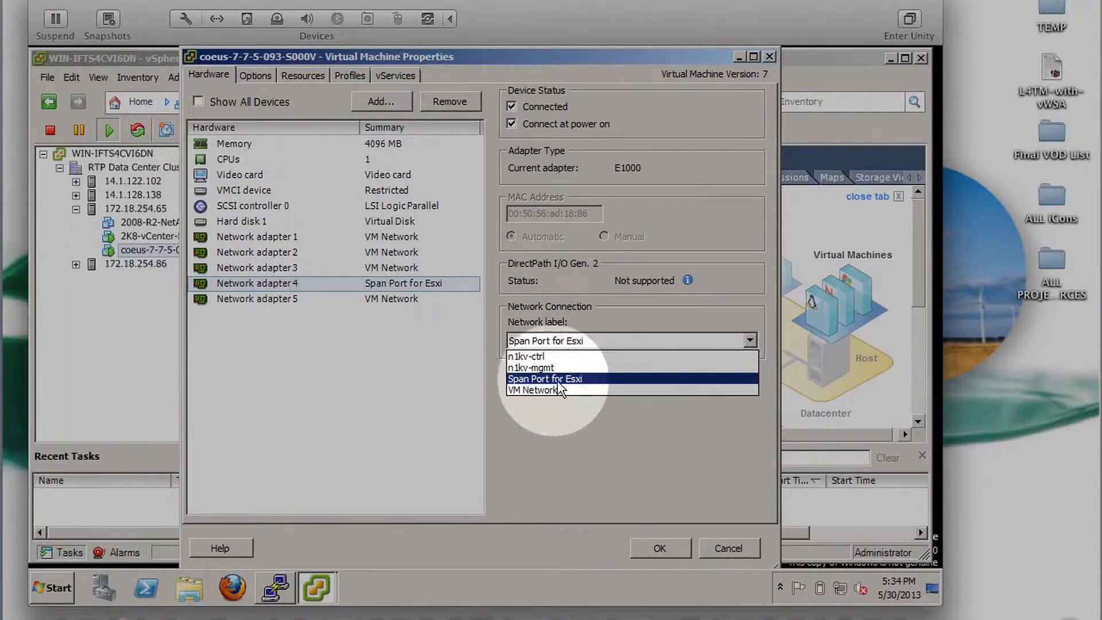
{"action": "left_click", "coordinate": [592, 382]}
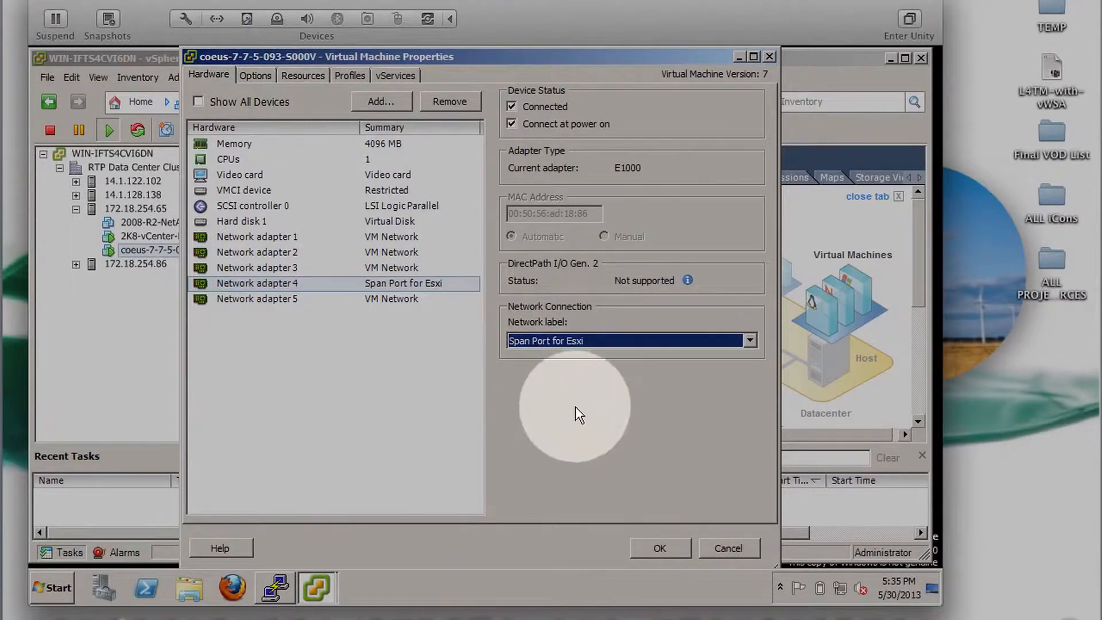
{"action": "left_click", "coordinate": [728, 551]}
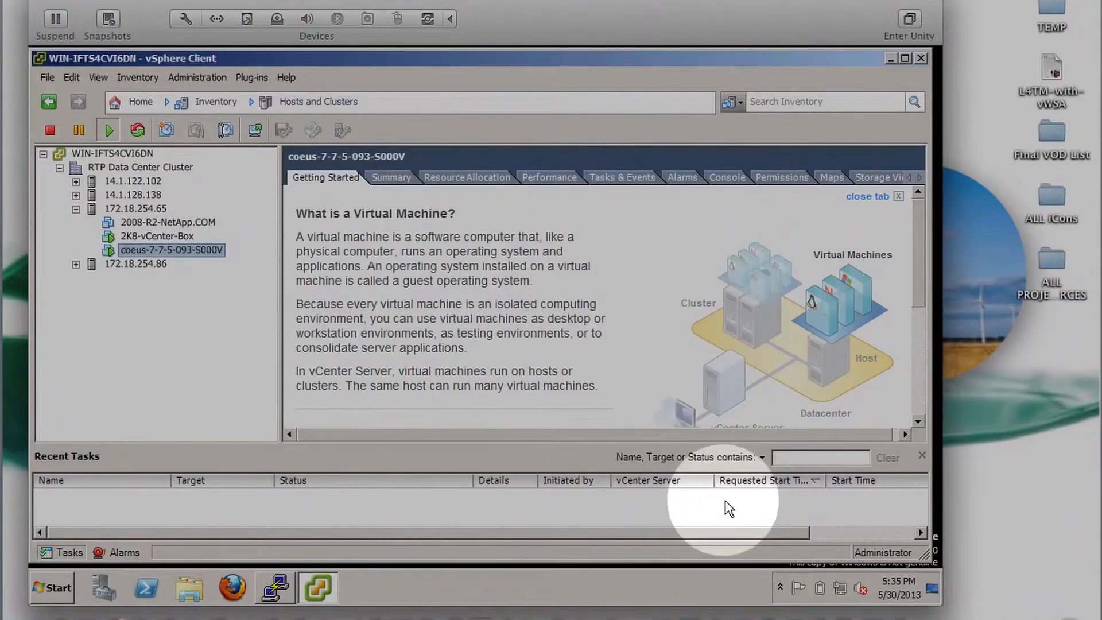
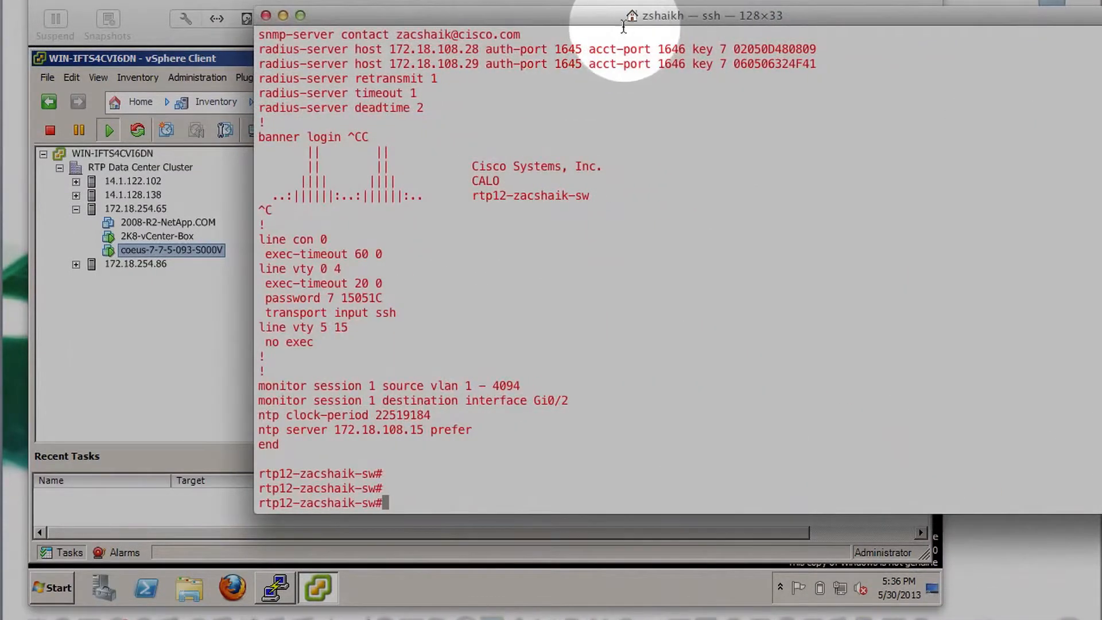
In the switch's SSH terminal, run "sh ip int brief" and examine the GigabitEthernet0/1 and GigabitEthernet0/2 interface rows
{"action": "left_click_drag", "start_coordinate": [586, 16], "coordinate": [426, 9]}
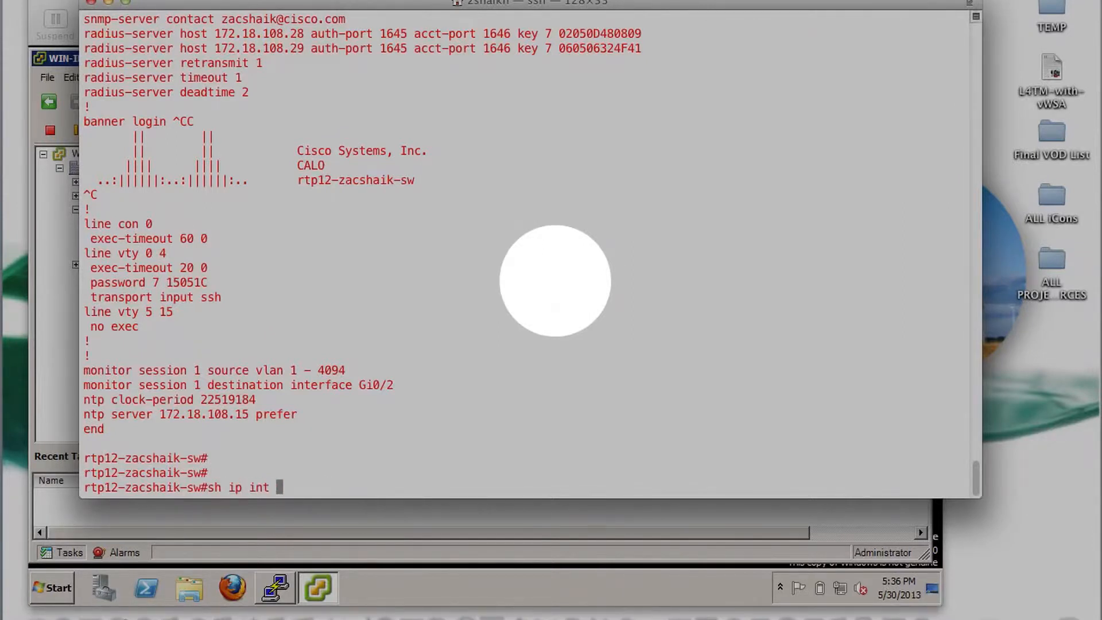
{"action": "key", "text": "Return"}
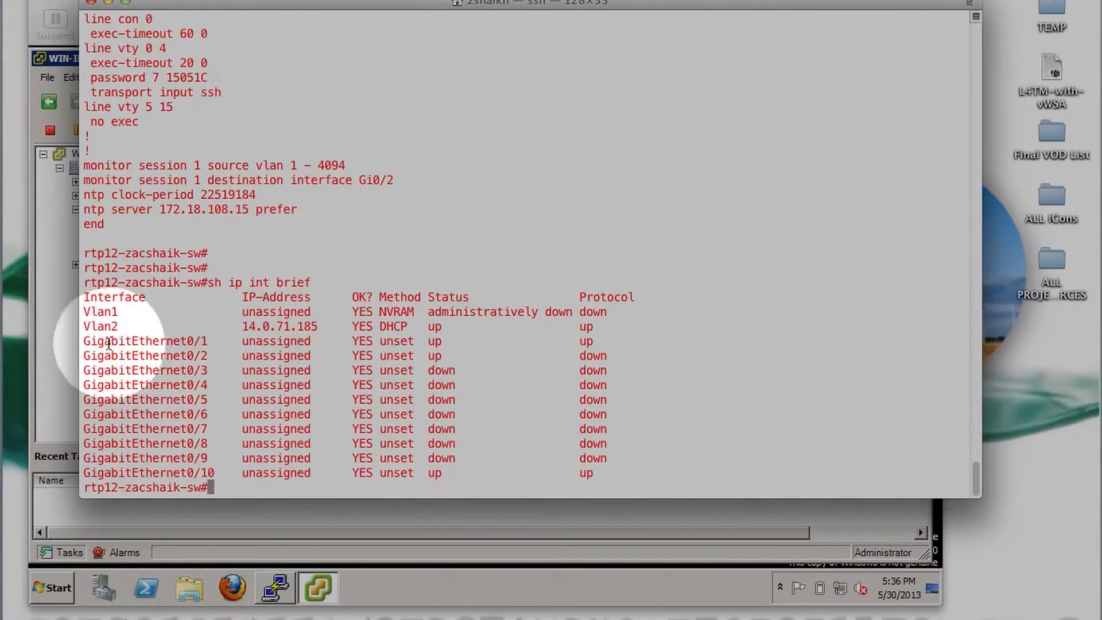
{"action": "left_click_drag", "start_coordinate": [351, 342], "coordinate": [613, 344]}
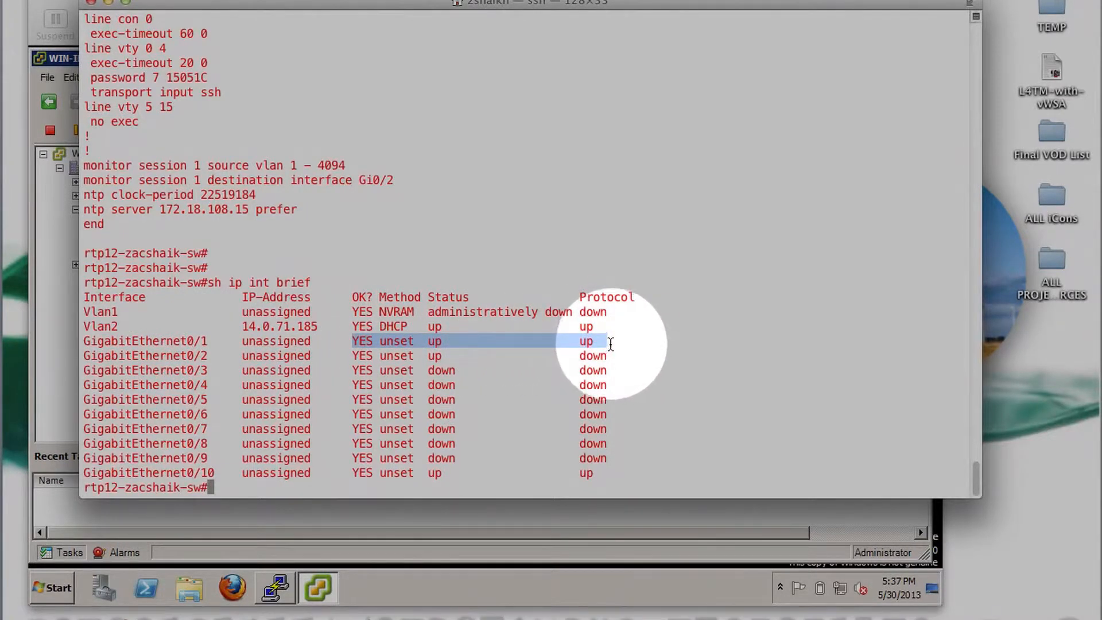
{"action": "left_click", "coordinate": [223, 367]}
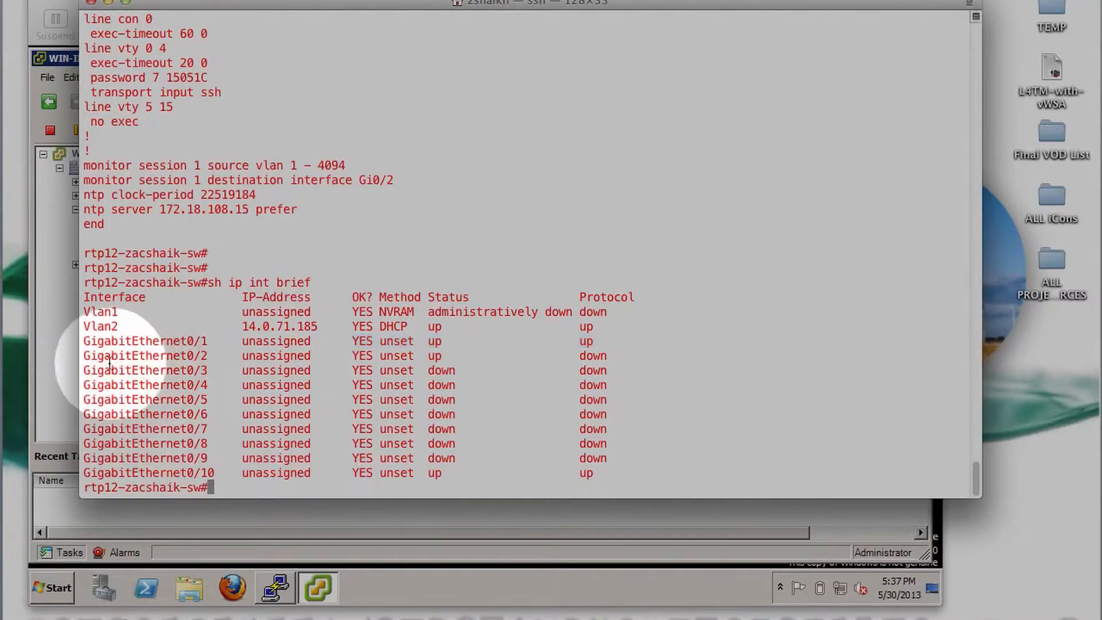
{"action": "left_click_drag", "start_coordinate": [88, 357], "coordinate": [657, 347]}
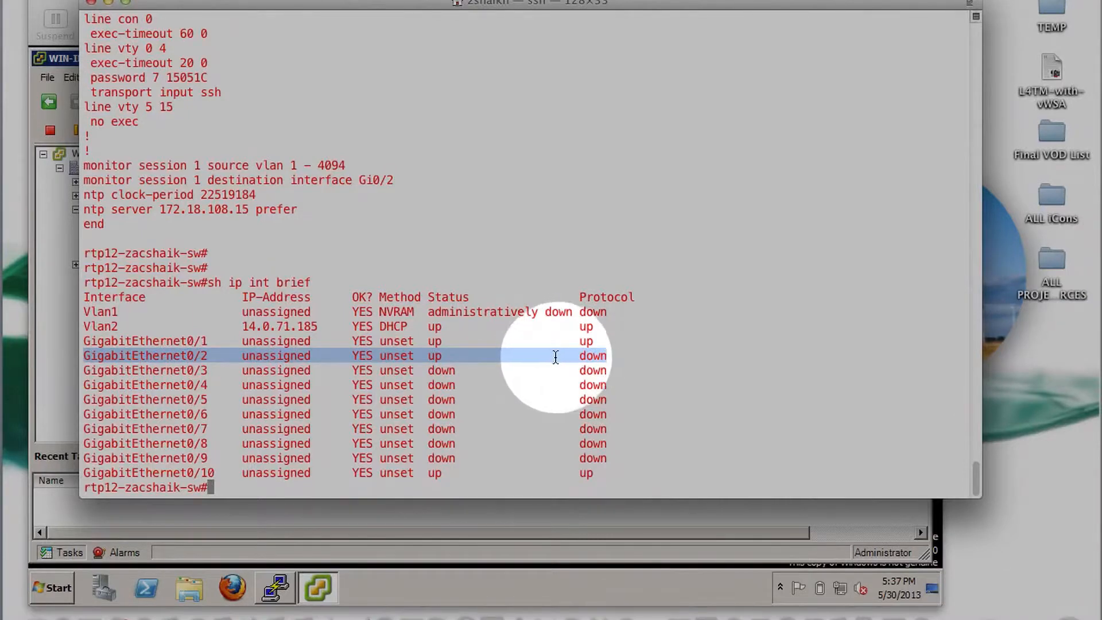
Run "sh monitor session 1" in the switch's SSH terminal
{"action": "left_click_drag", "start_coordinate": [527, 396], "coordinate": [538, 393]}
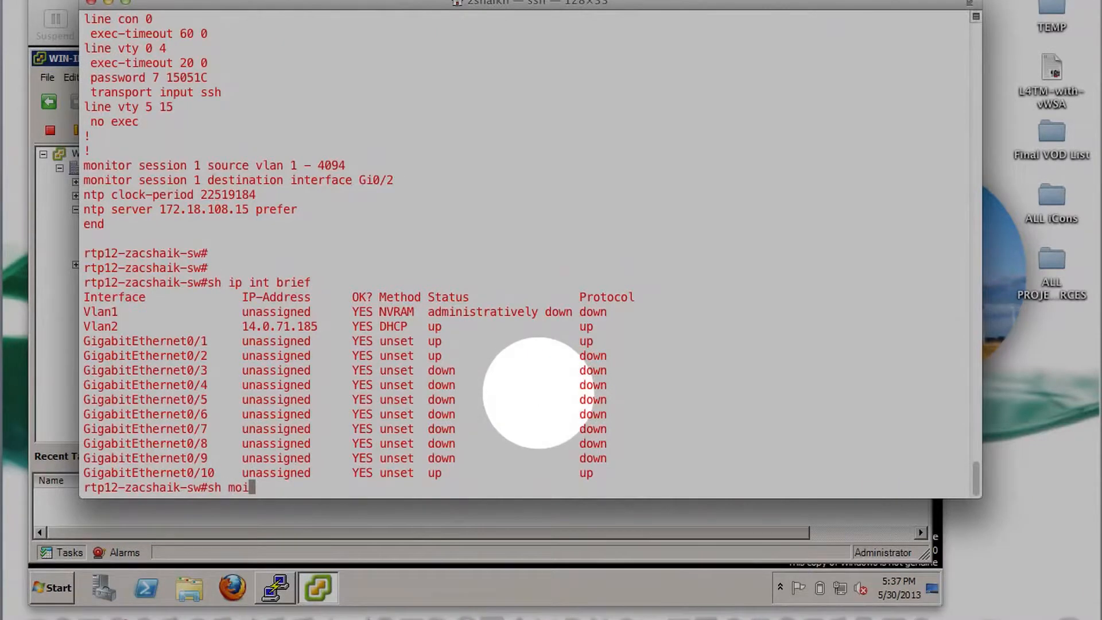
{"action": "type", "text": "ni"}
{"action": "key", "text": "Tab"}
{"action": "type", "text": "s"}
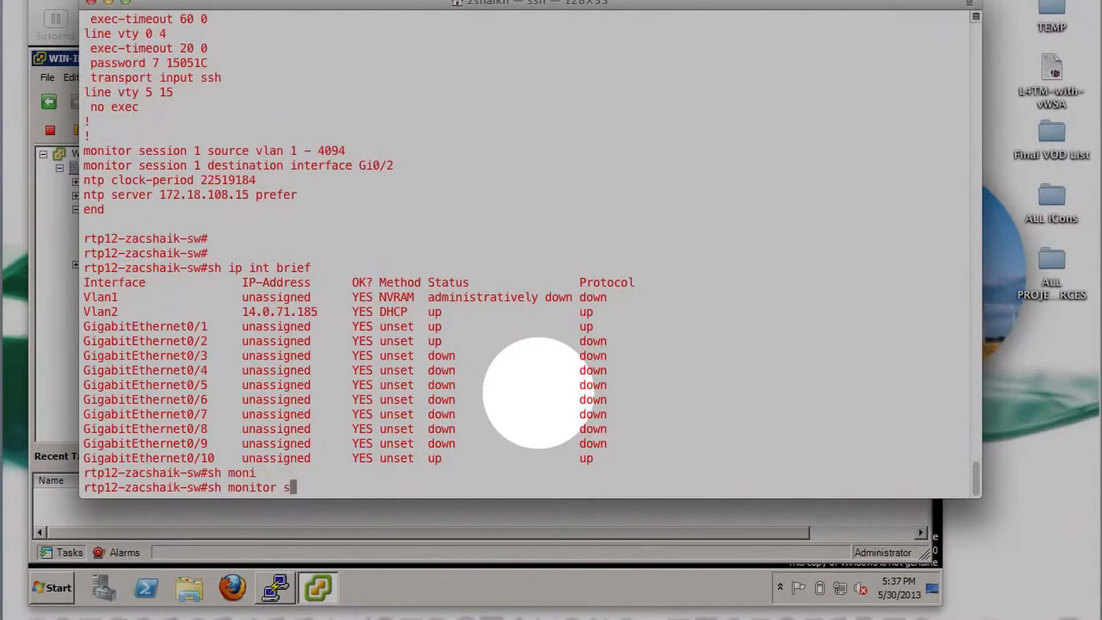
{"action": "type", "text": "ession"}
{"action": "key", "text": "Tab"}
{"action": "type", "text": "1"}
{"action": "key", "text": "Return"}
Run "sh run" on the switch, page to the end of the configuration, and examine the two monitor session 1 lines
{"action": "type", "text": "sh run"}
{"action": "key", "text": "Return"}
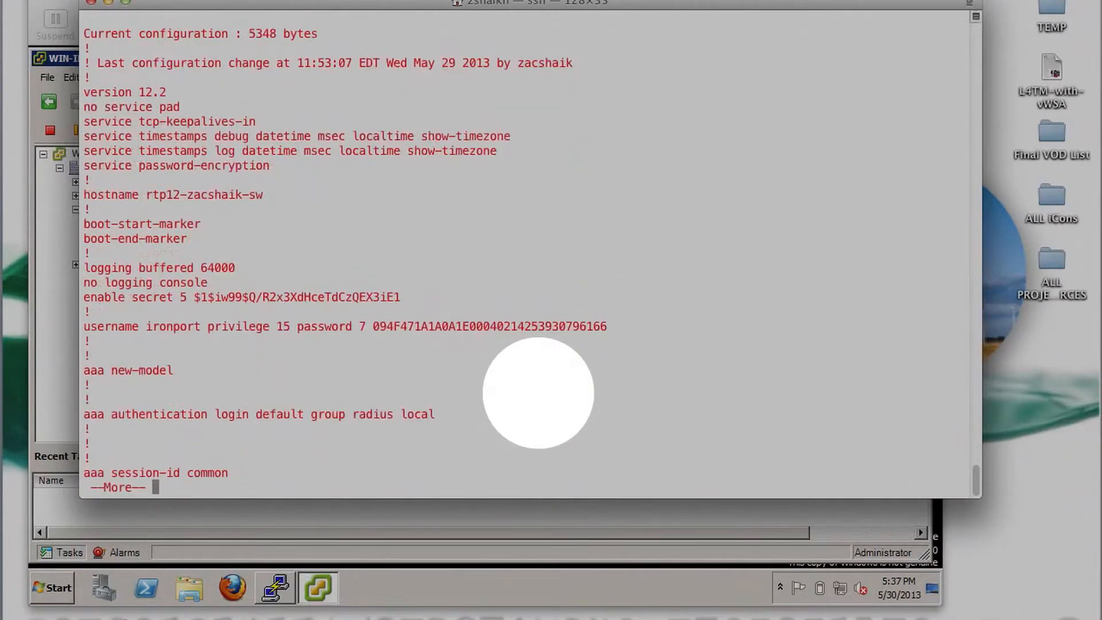
{"action": "key", "text": "space"}
{"action": "key", "text": "space"}
{"action": "key", "text": "space"}
{"action": "key", "text": "space"}
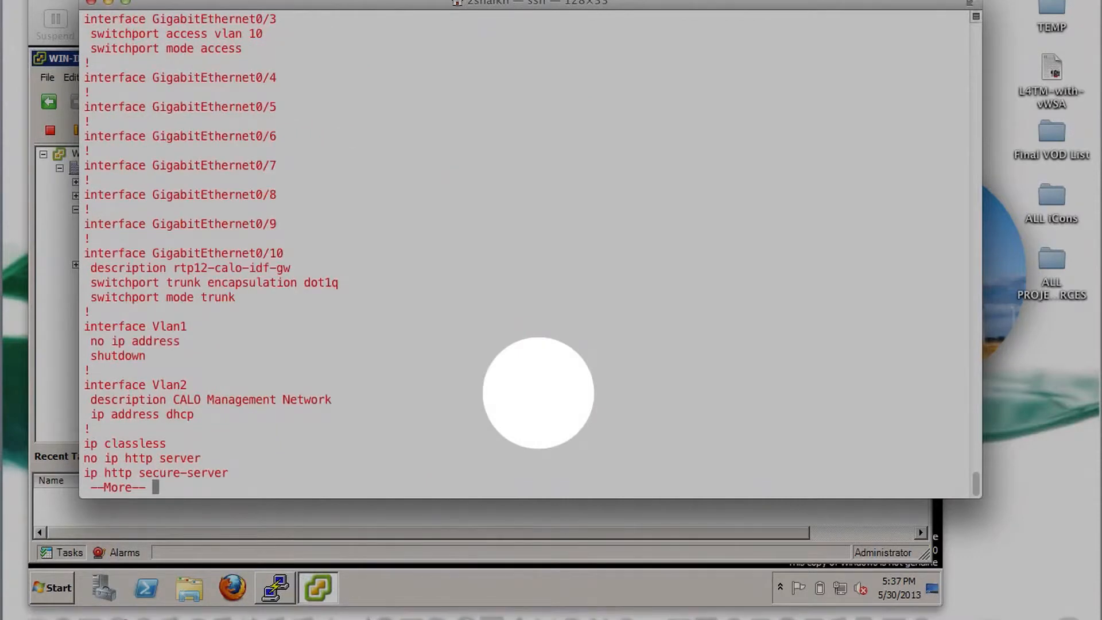
{"action": "key", "text": "space"}
{"action": "key", "text": "space"}
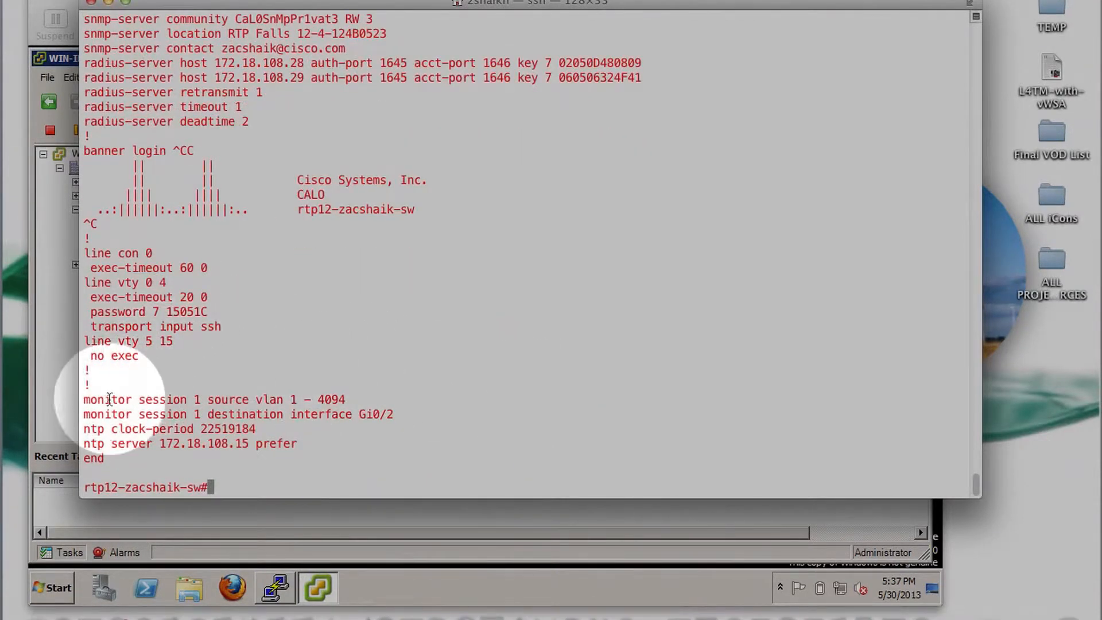
{"action": "left_click_drag", "start_coordinate": [87, 400], "coordinate": [408, 414]}
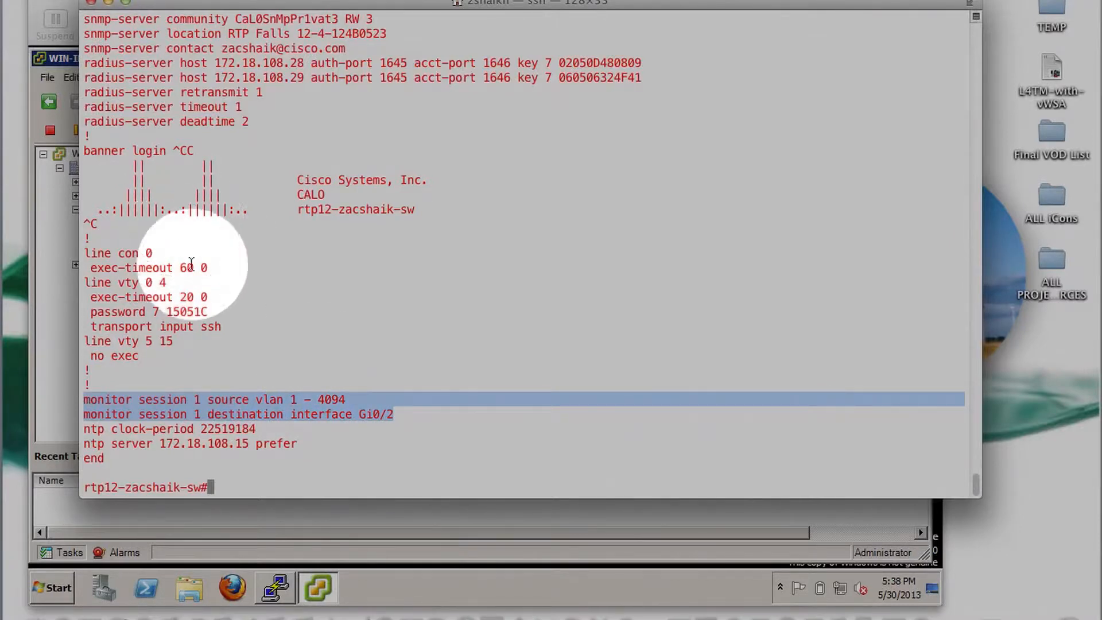
{"action": "left_click", "coordinate": [451, 337]}
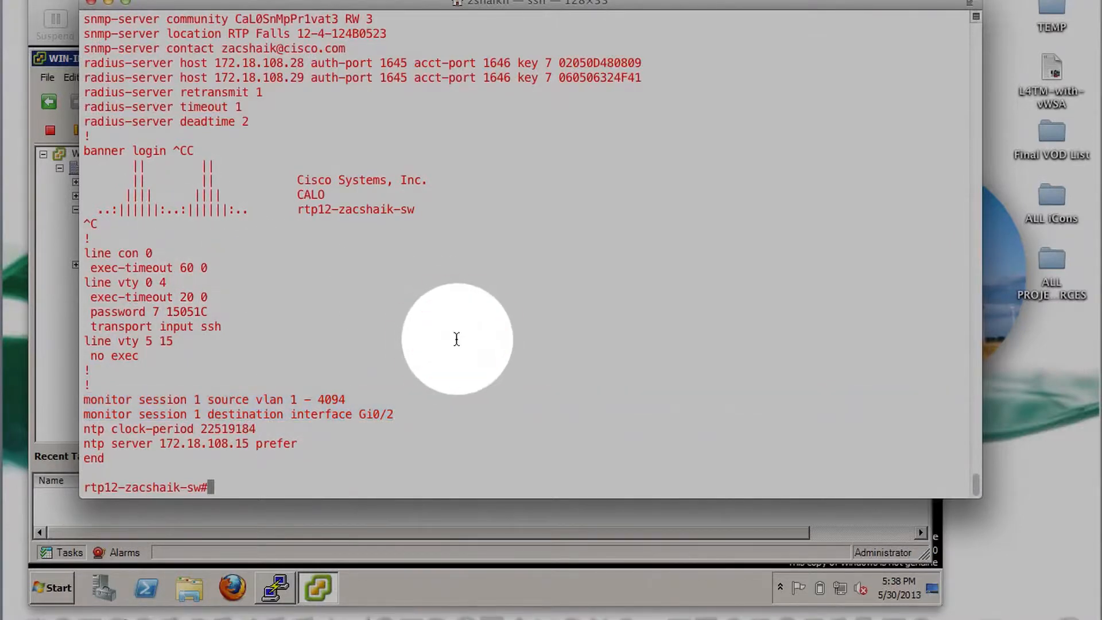
Put the switch terminal away, review the document of steps for configuring the virtual WSA with L4 Traffic Monitor, and switch to the appliance's web interface
{"action": "left_click", "coordinate": [108, 2]}
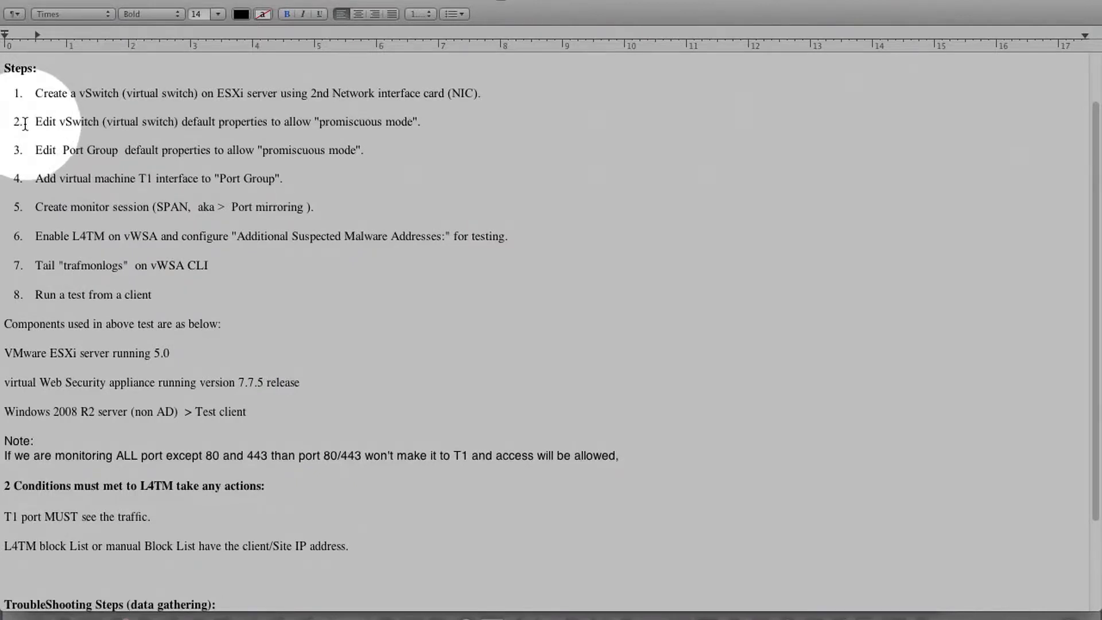
{"action": "left_click_drag", "start_coordinate": [1096, 261], "coordinate": [1090, 177]}
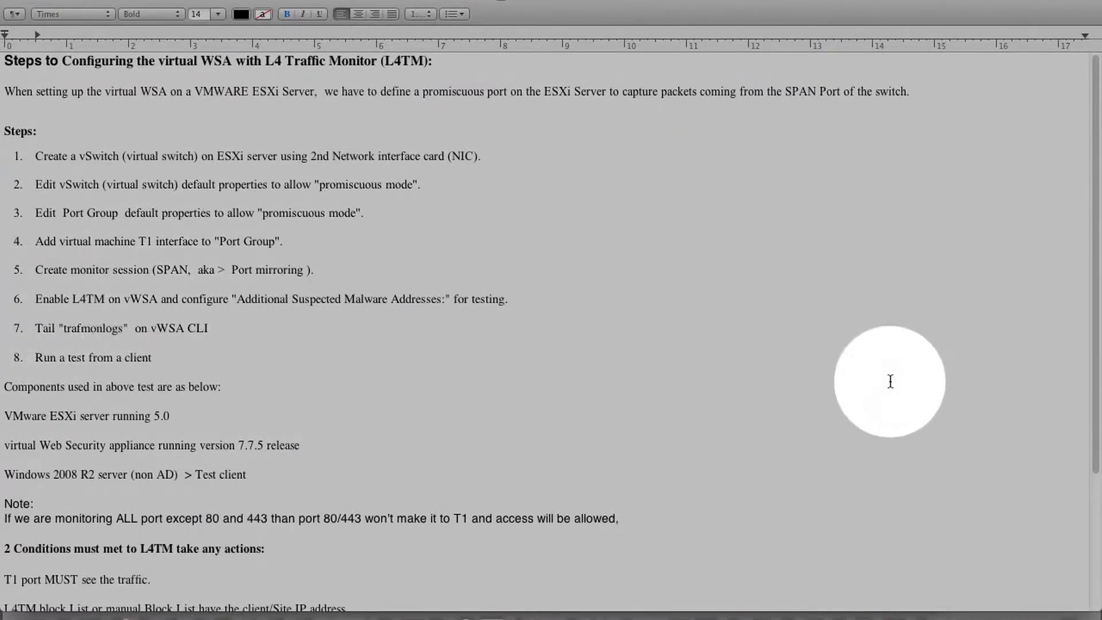
{"action": "left_click", "coordinate": [1014, 600]}
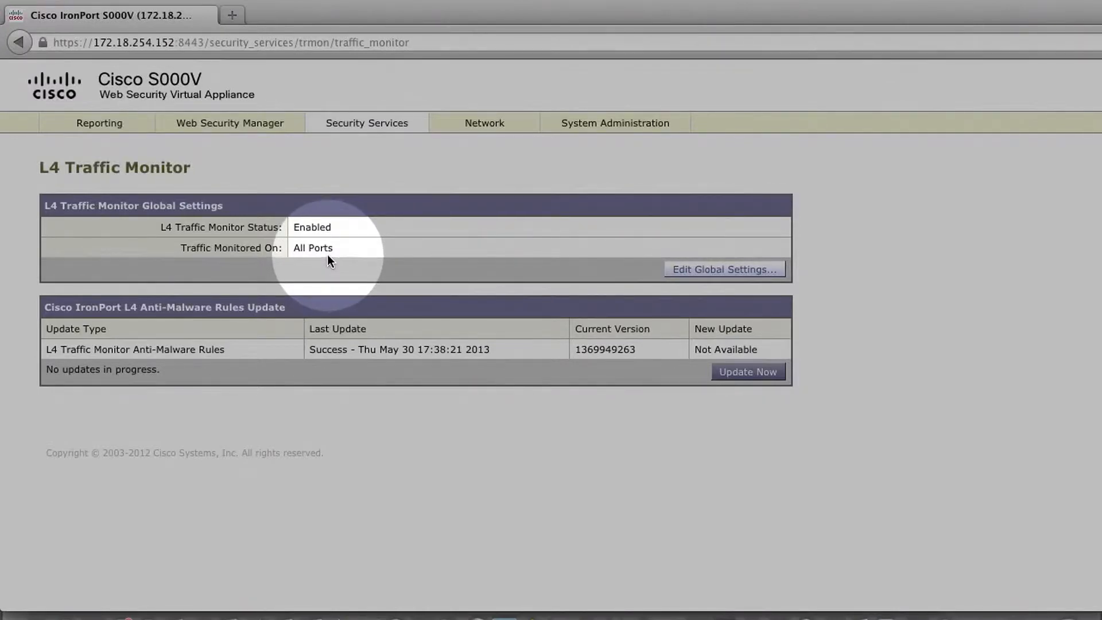
Open the L4 Traffic Monitor global settings, check both Traffic Monitored On options, return to All Ports, and cancel
{"action": "left_click", "coordinate": [706, 273]}
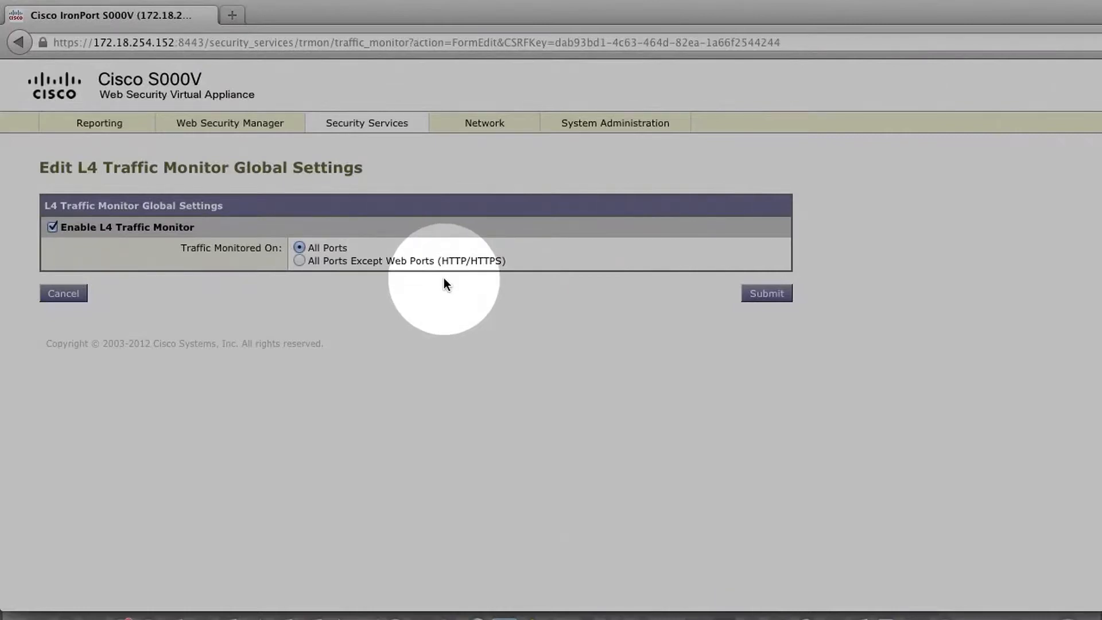
{"action": "left_click", "coordinate": [300, 261]}
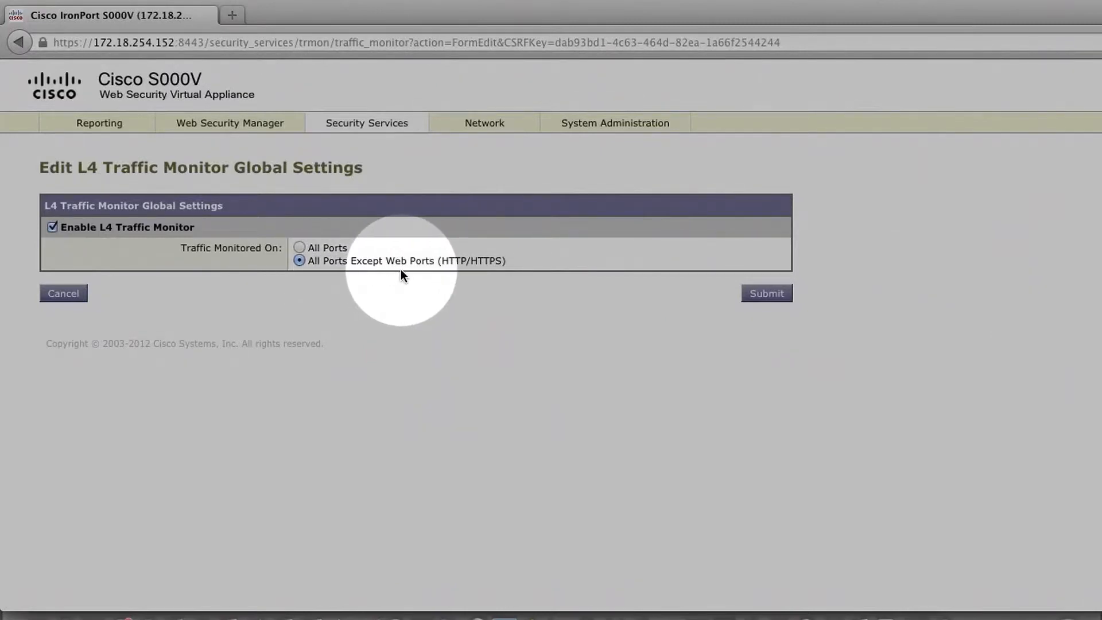
{"action": "left_click", "coordinate": [299, 247]}
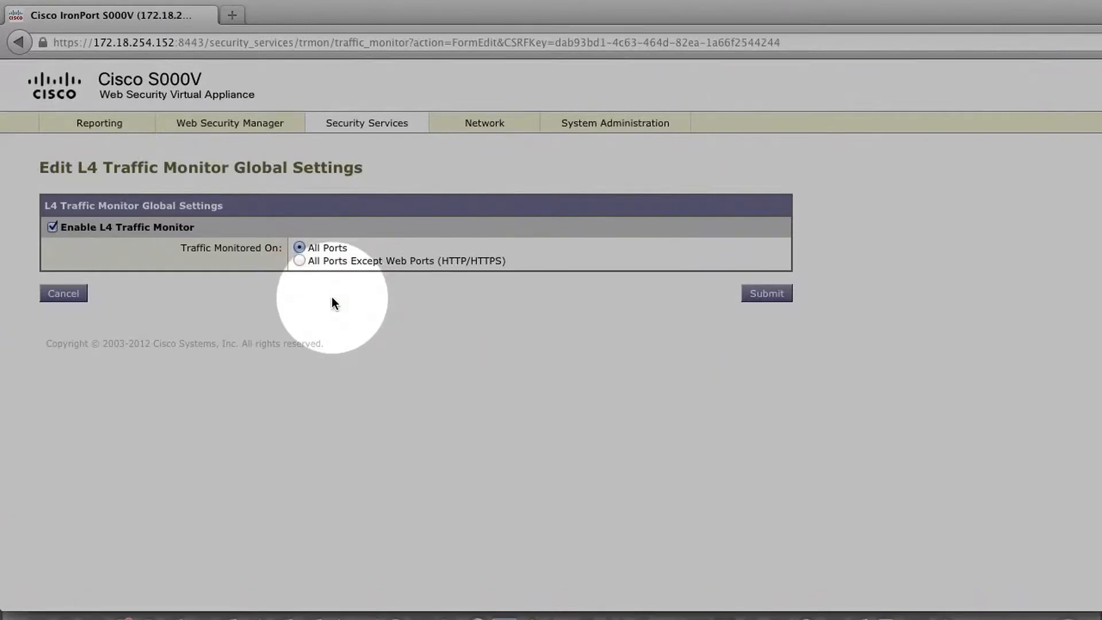
{"action": "left_click", "coordinate": [80, 300]}
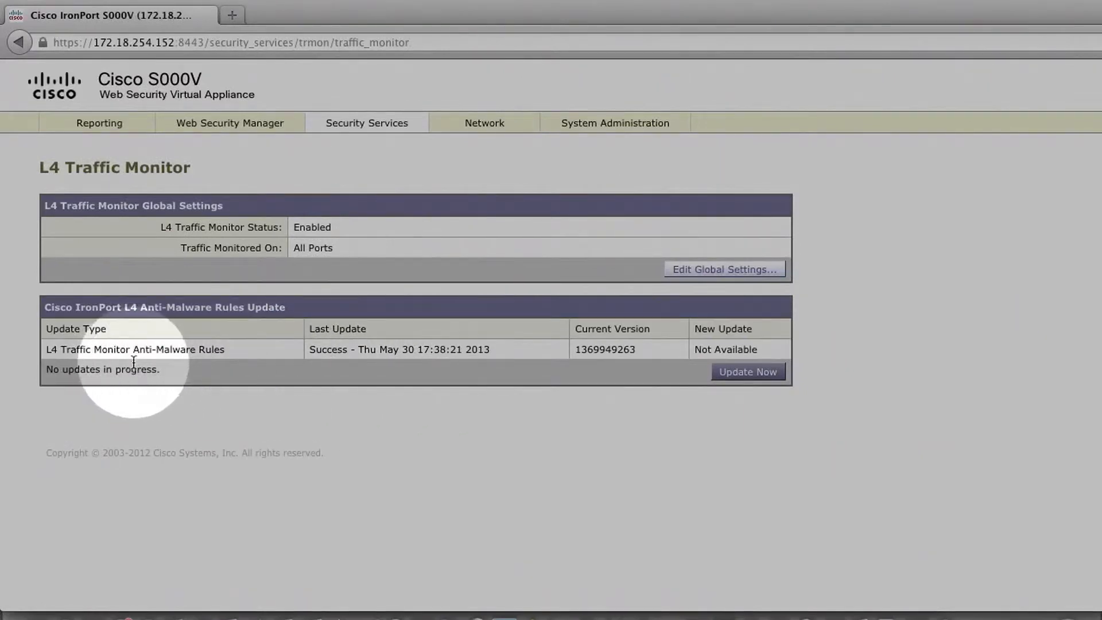
Open the Web Security Manager's L4 Traffic Monitor settings for editing and review the allow list, malware action and additional suspected addresses
{"action": "left_click", "coordinate": [270, 127]}
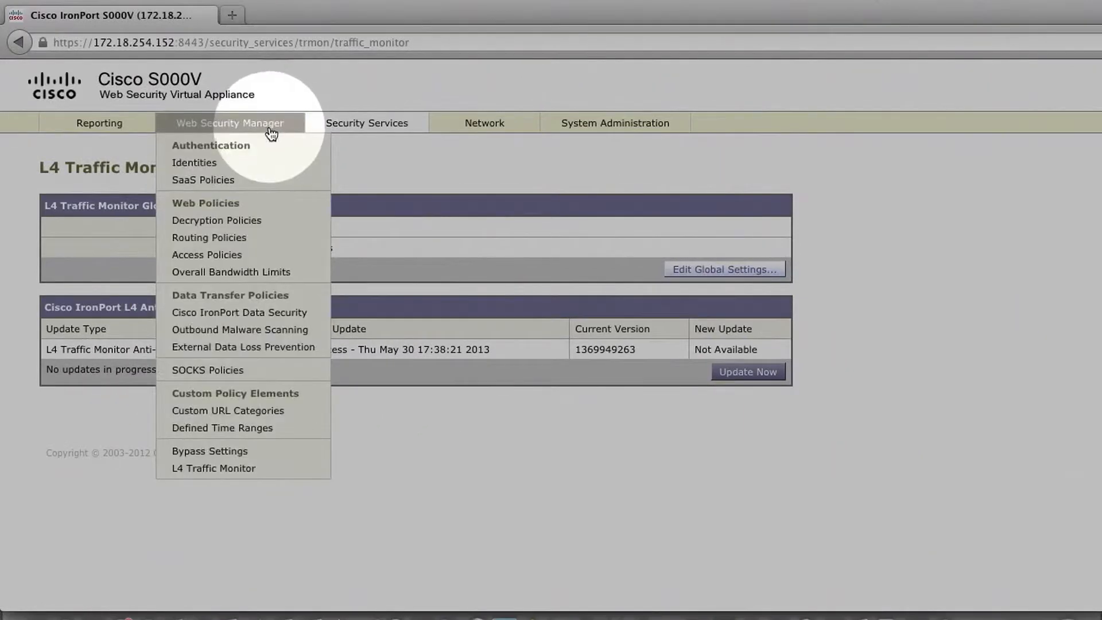
{"action": "left_click", "coordinate": [248, 469]}
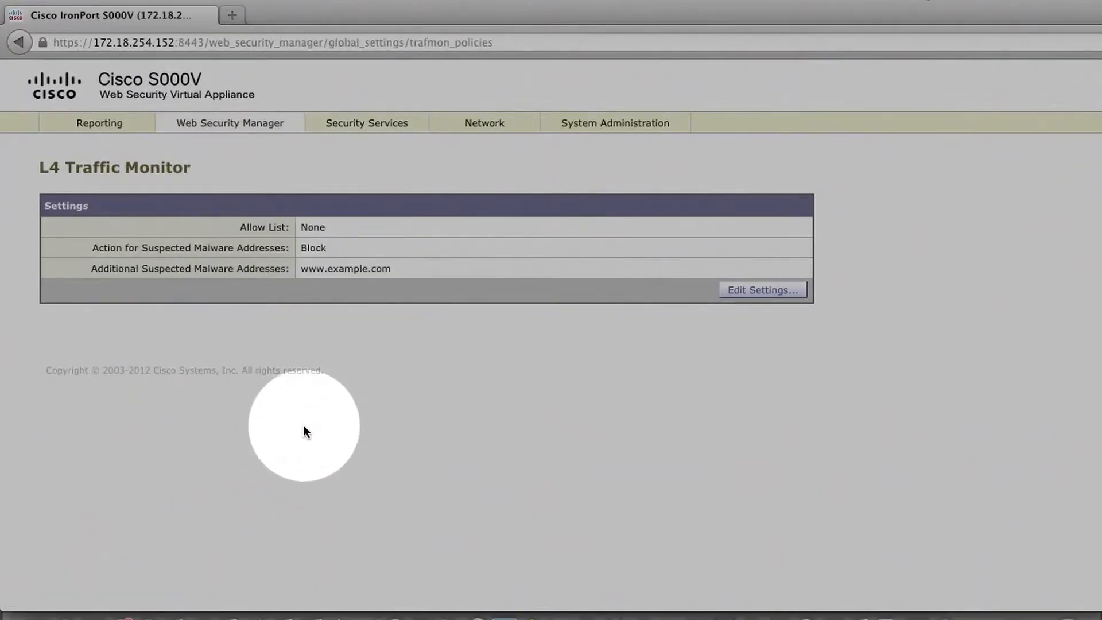
{"action": "left_click", "coordinate": [763, 291]}
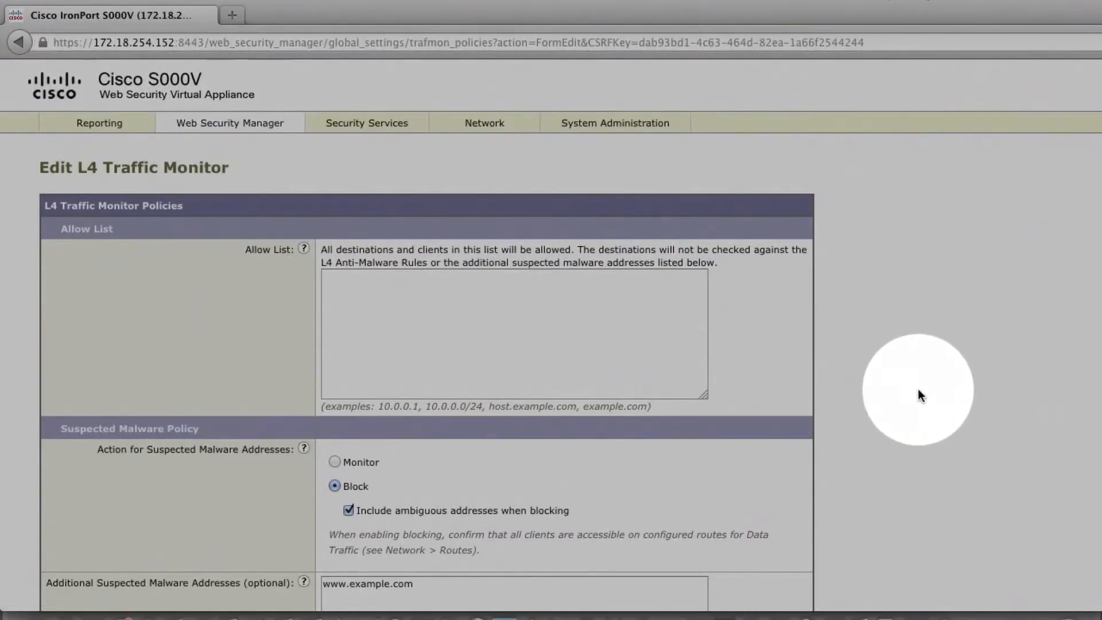
{"action": "scroll", "coordinate": [918, 390], "scroll_direction": "down", "scroll_amount": 4}
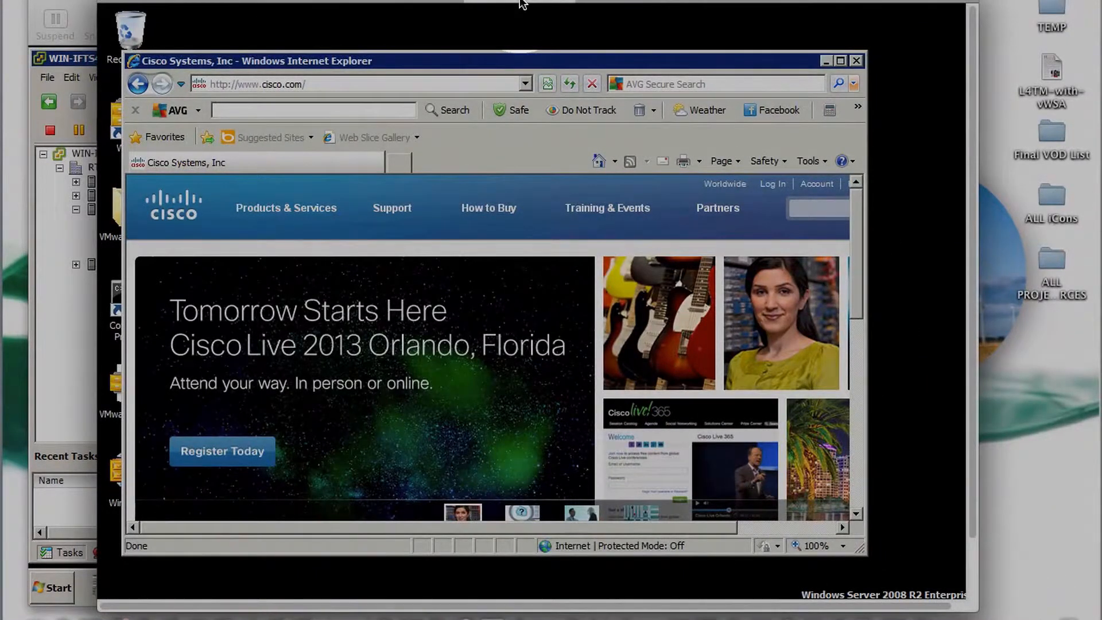
Move the Windows Server 2008 R2 client window aside to uncover the vSphere desktop, and raise Internet Explorer slightly within it
{"action": "left_click_drag", "start_coordinate": [520, 3], "coordinate": [698, 2]}
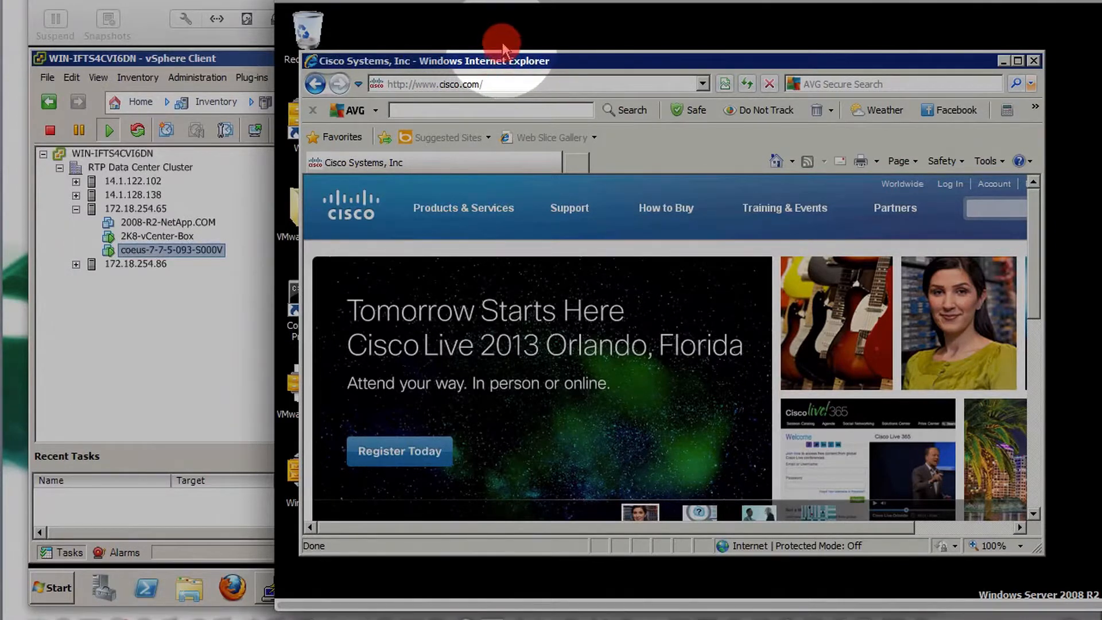
{"action": "left_click_drag", "start_coordinate": [506, 64], "coordinate": [511, 48]}
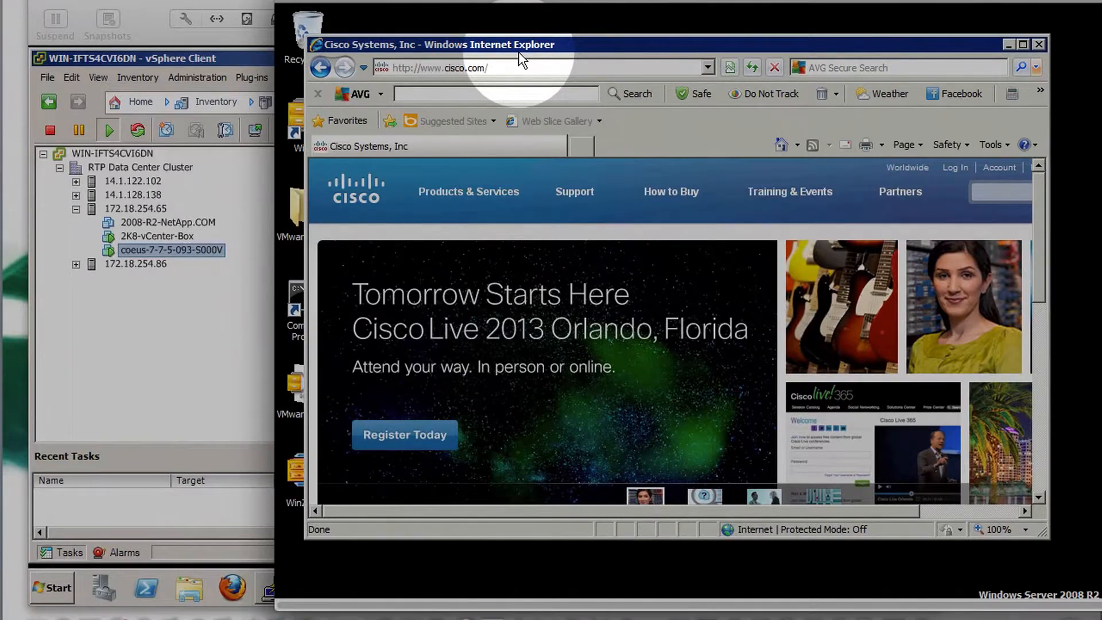
{"action": "left_click_drag", "start_coordinate": [436, 3], "coordinate": [546, 3]}
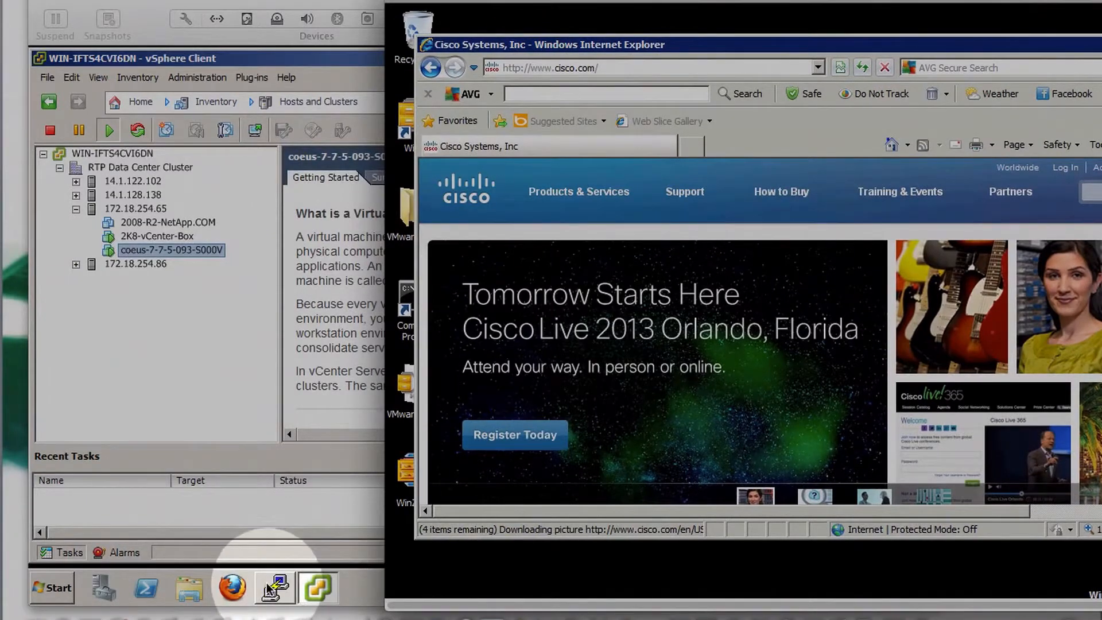
Switch to the 172.18.254.152 PuTTY session and add seven blank lines below the existing firewall log entries
{"action": "left_click", "coordinate": [275, 585]}
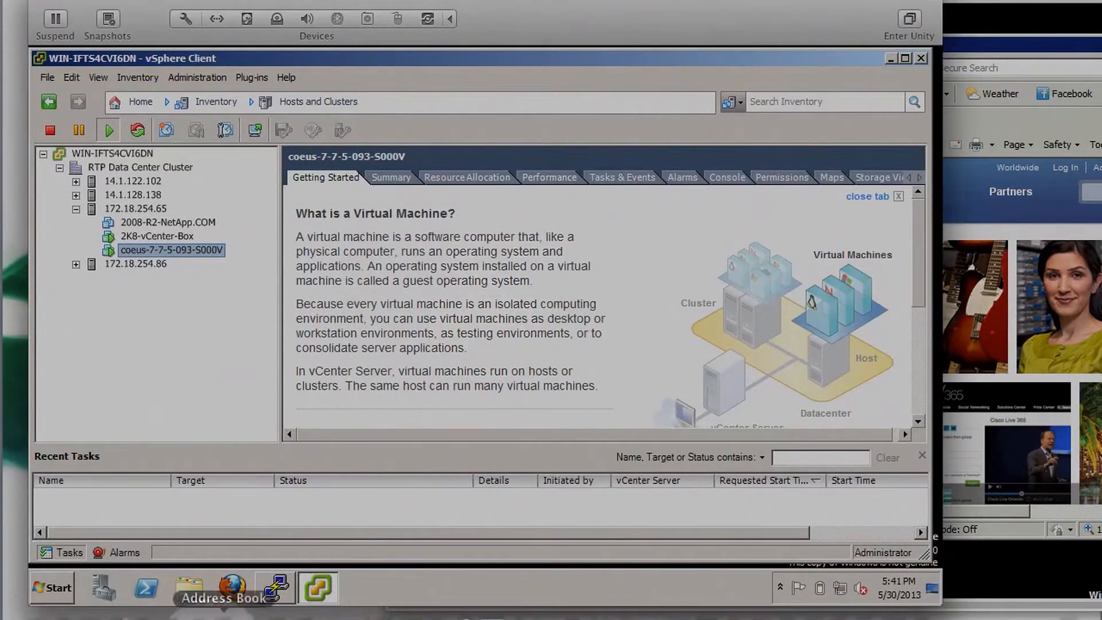
{"action": "left_click", "coordinate": [275, 590]}
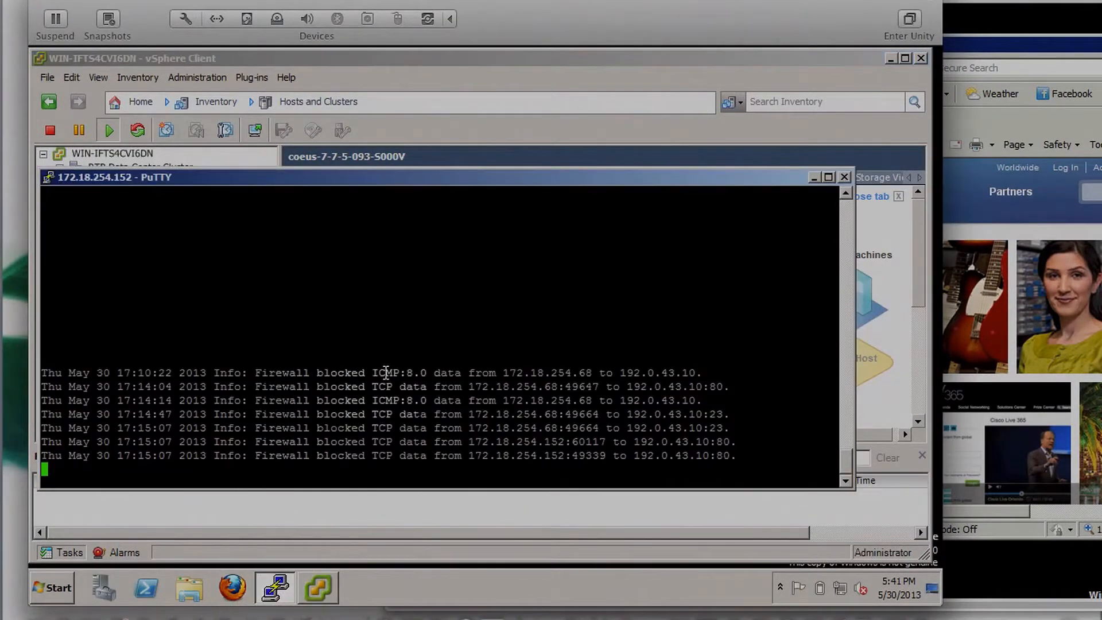
{"action": "key", "text": "Return"}
{"action": "key", "text": "Return"}
{"action": "key", "text": "Return"}
{"action": "key", "text": "Return"}
{"action": "key", "text": "Return"}
{"action": "key", "text": "Return"}
{"action": "key", "text": "Return"}
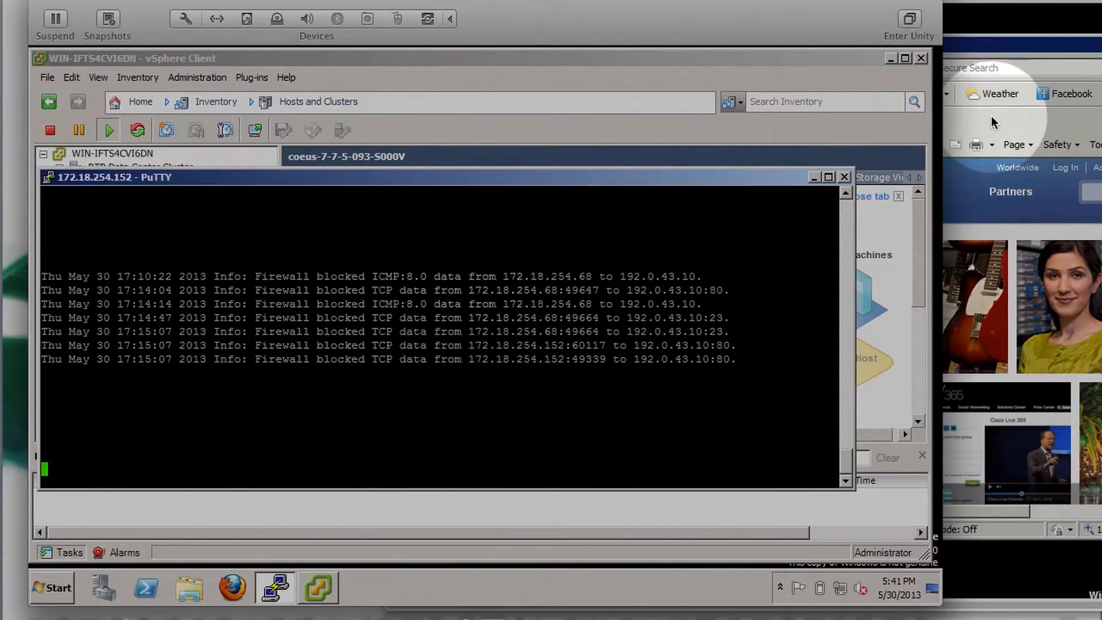
Return to the Cisco S000V web interface and recheck the L4 Traffic Monitor pages under Security Services and Web Security Manager
{"action": "left_click", "coordinate": [992, 80]}
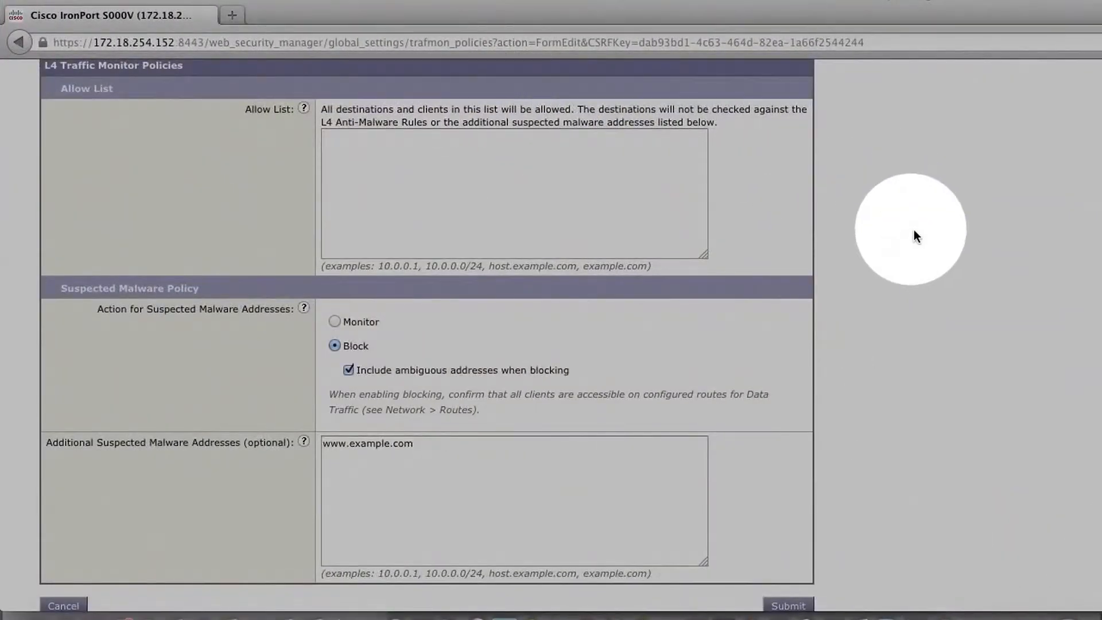
{"action": "scroll", "coordinate": [918, 235], "scroll_direction": "up", "scroll_amount": 2}
{"action": "mouse_move", "coordinate": [419, 125]}
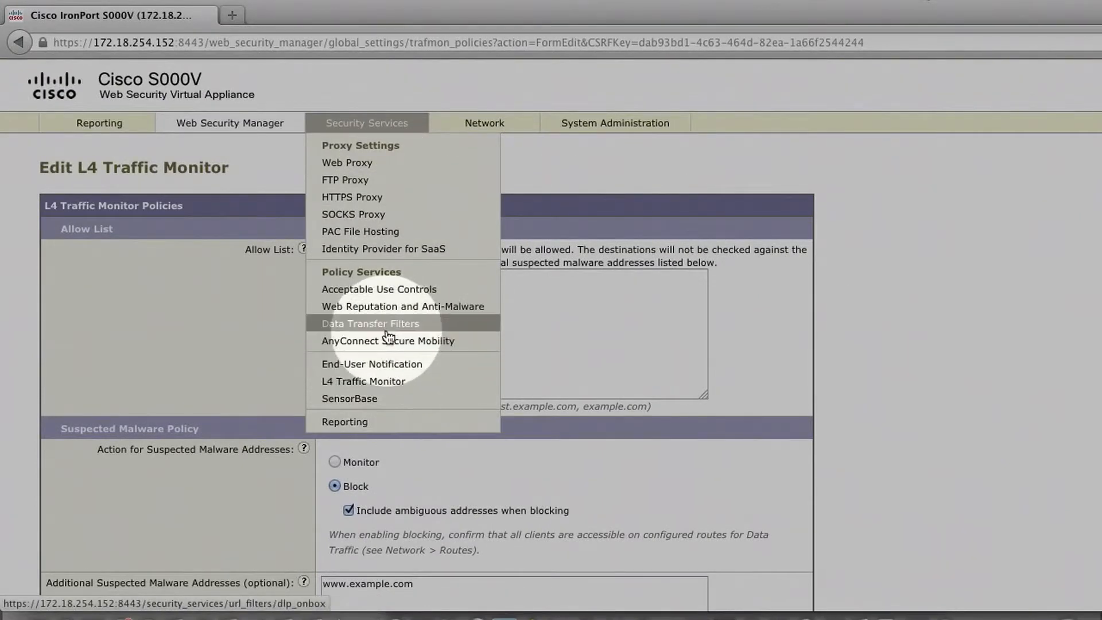
{"action": "left_click", "coordinate": [385, 381]}
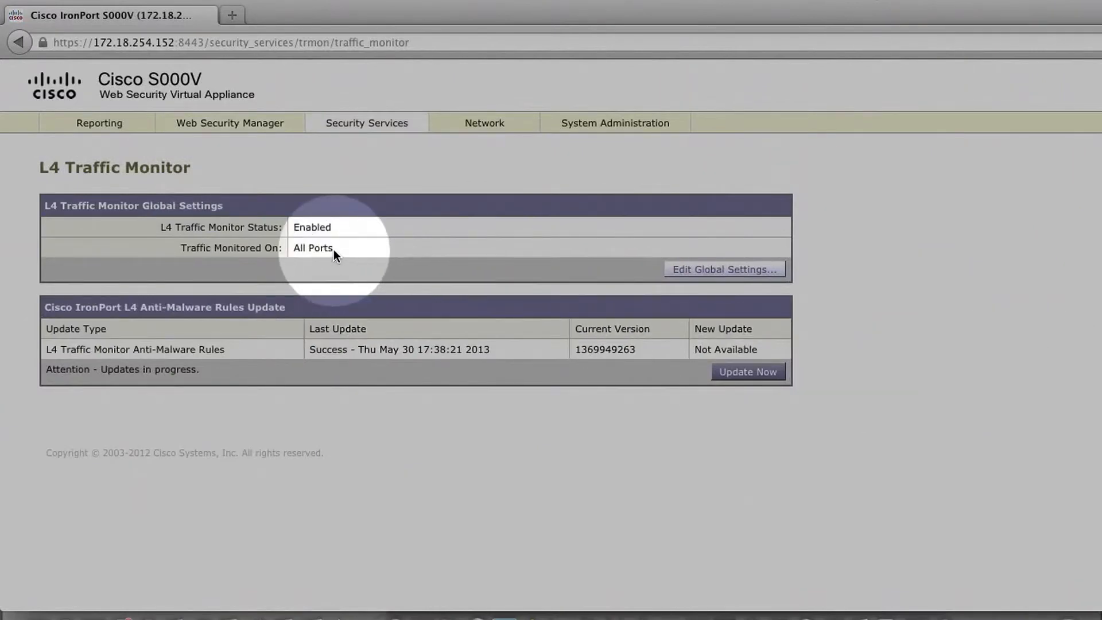
{"action": "left_click", "coordinate": [253, 122]}
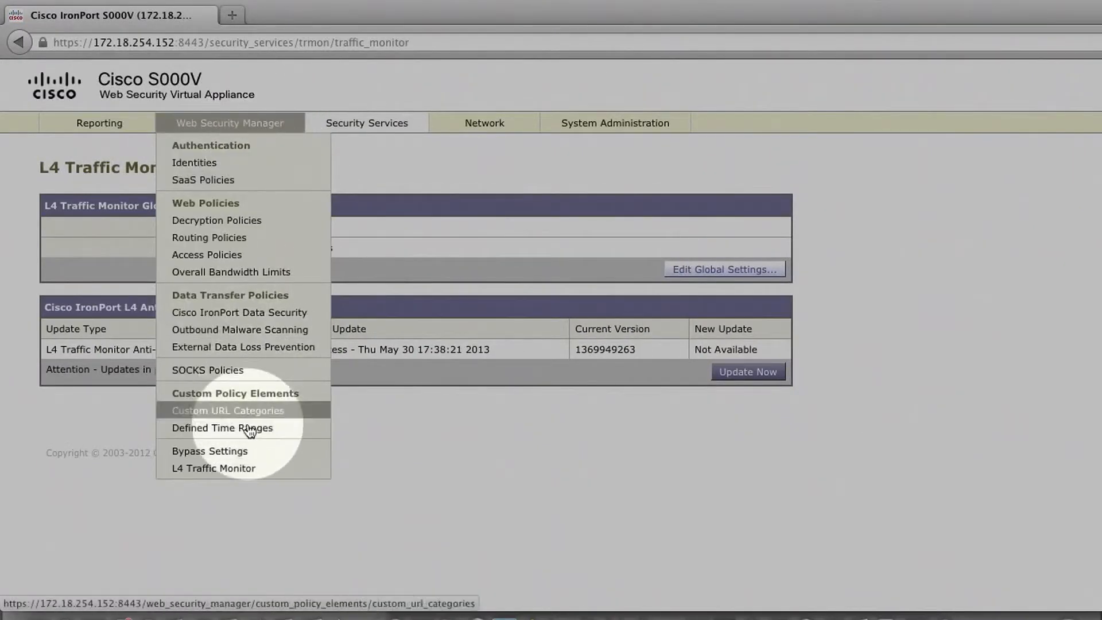
{"action": "left_click", "coordinate": [248, 470]}
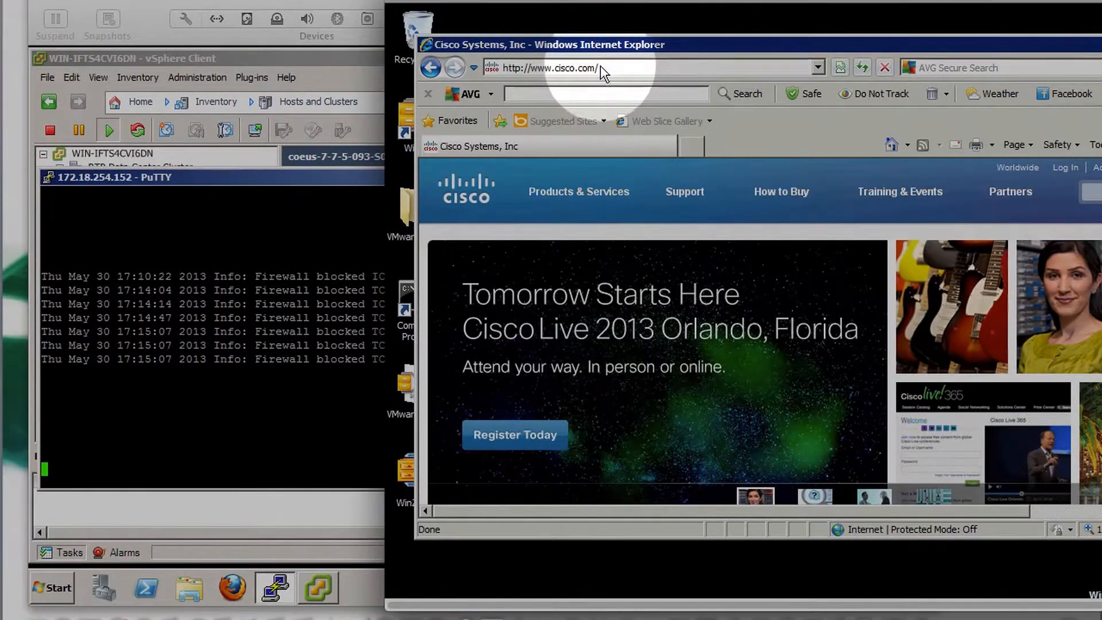
{"action": "left_click", "coordinate": [542, 68]}
{"action": "type", "text": "www"}
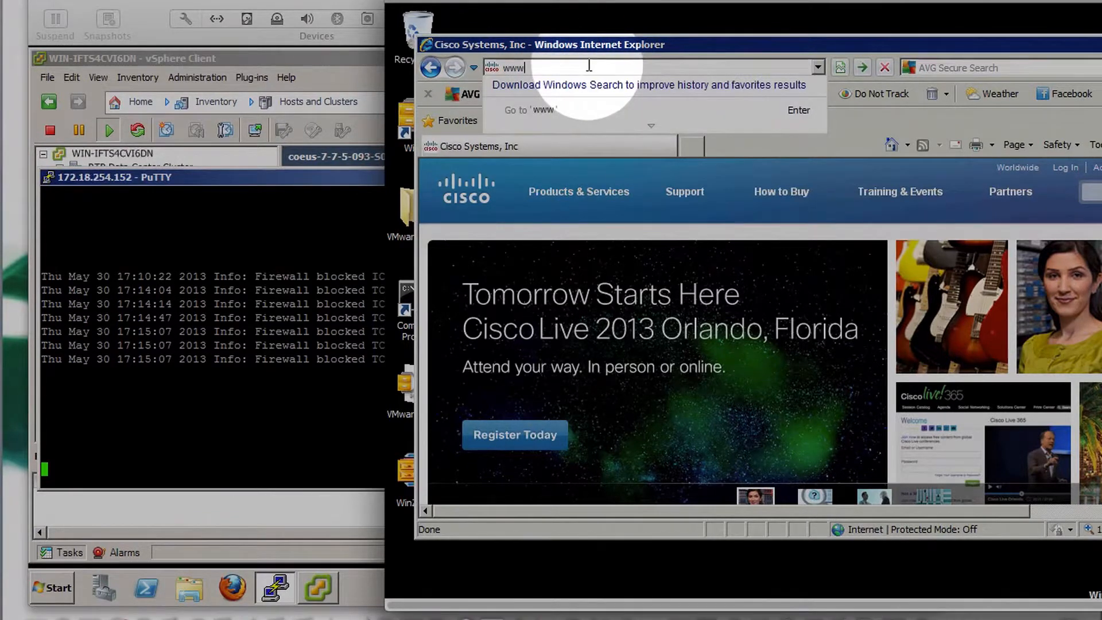
{"action": "type", "text": ".google.com"}
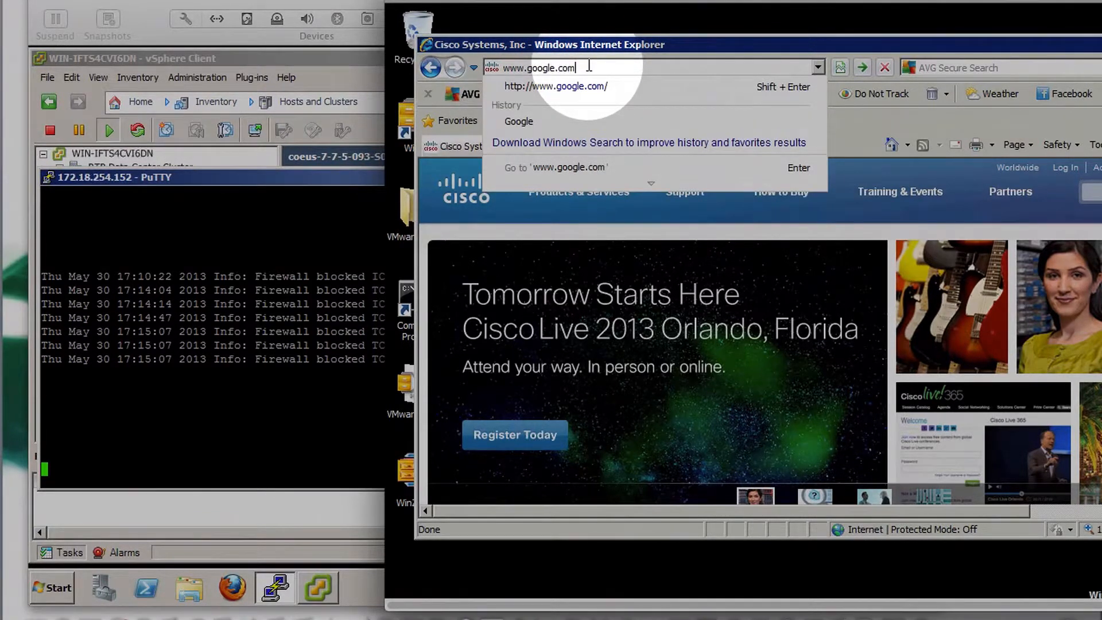
{"action": "key", "text": "Return"}
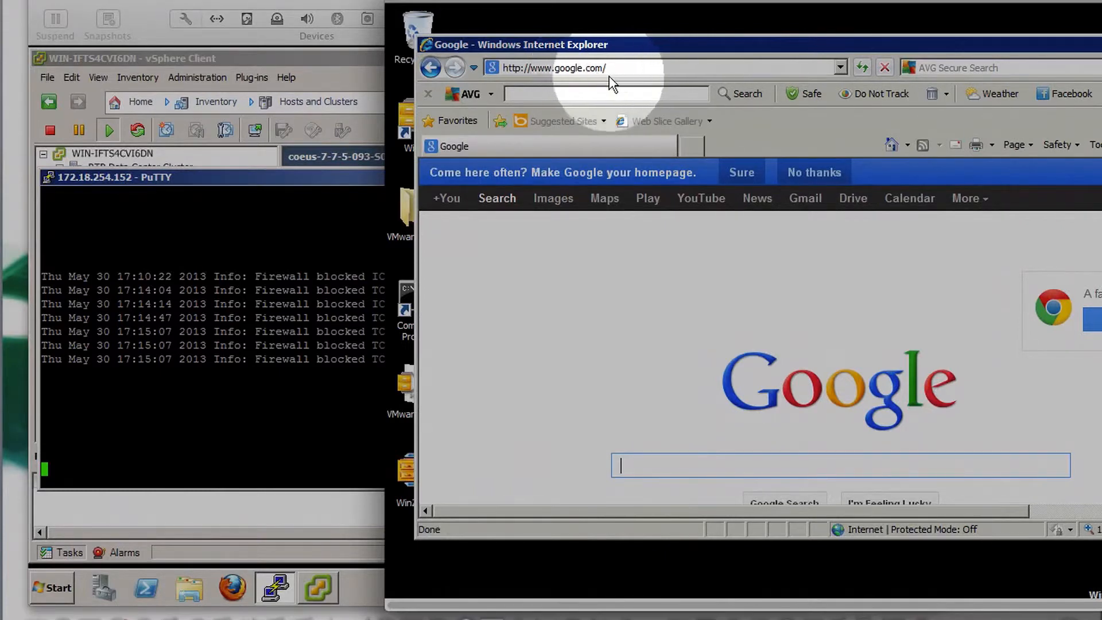
{"action": "left_click", "coordinate": [613, 68]}
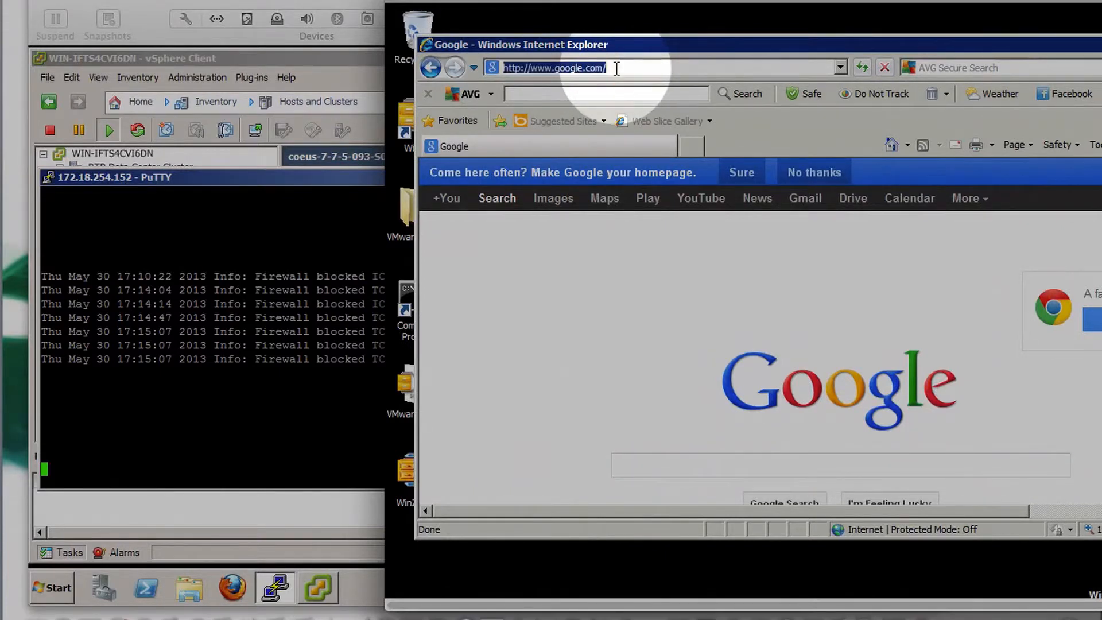
{"action": "type", "text": "www.example.c"}
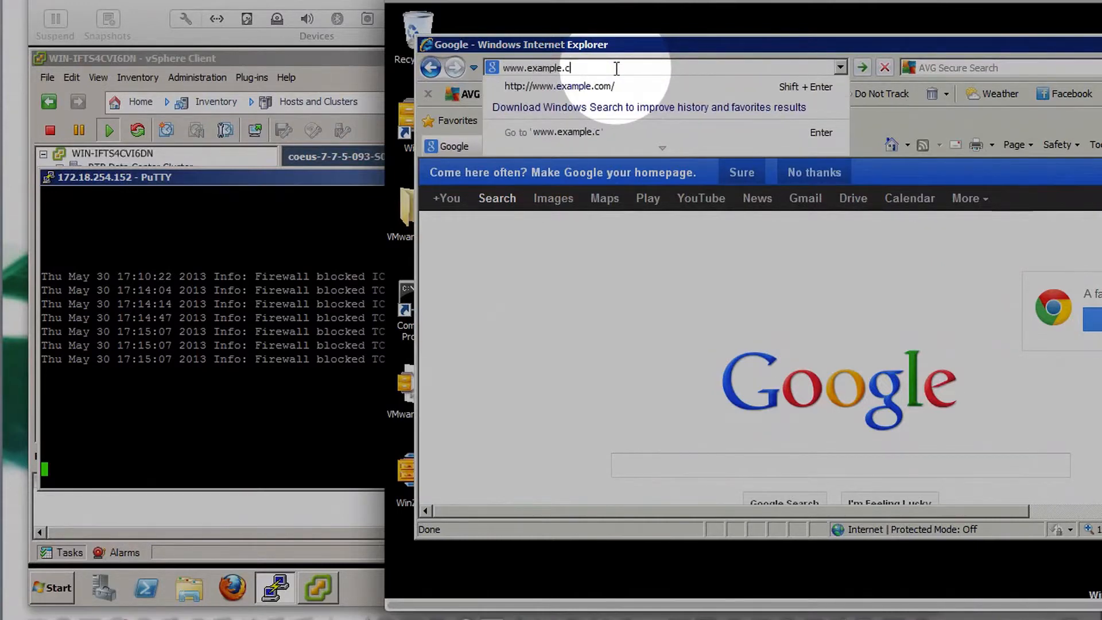
{"action": "type", "text": "om"}
{"action": "key", "text": "Return"}
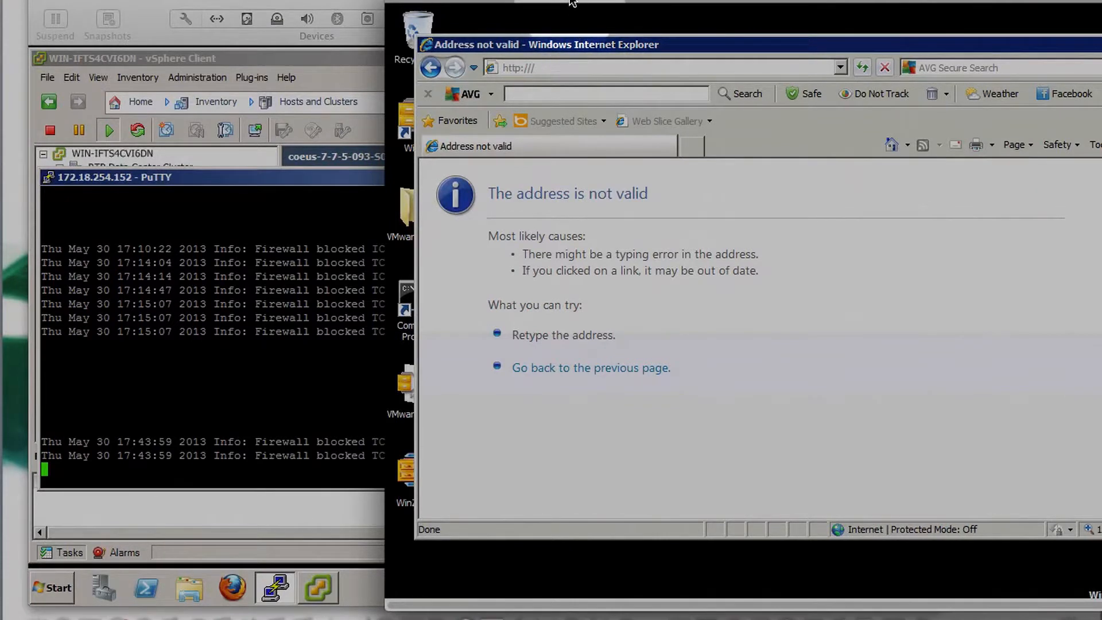
Bring up the Command Prompt on the 172.18.254.68 test client and check the firewall log in the 172.18.254.152 PuTTY session
{"action": "left_click", "coordinate": [420, 2]}
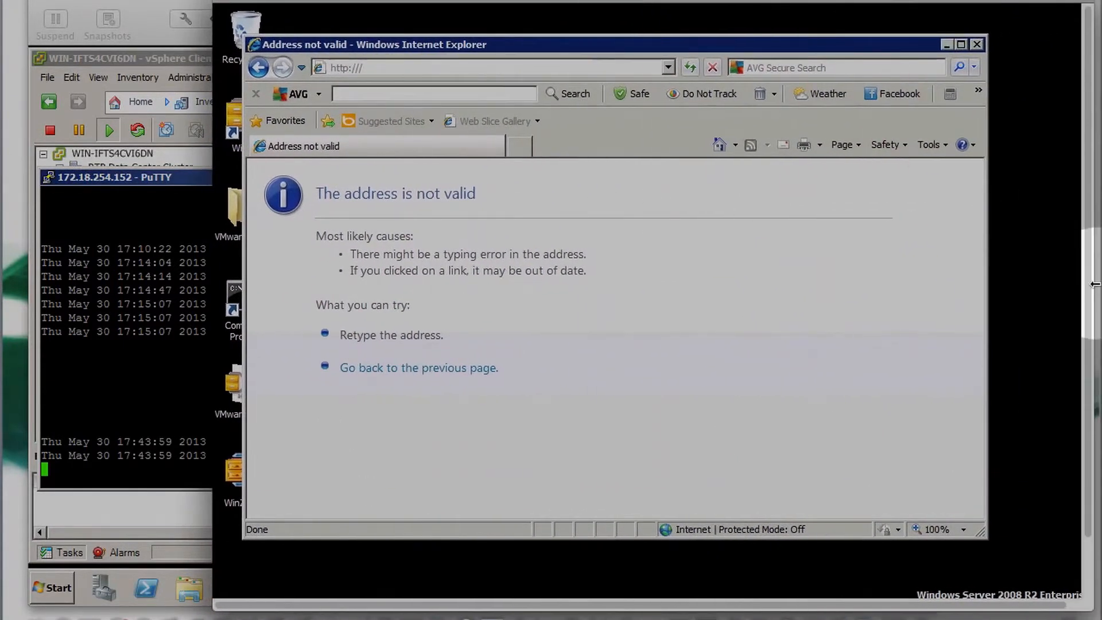
{"action": "left_click_drag", "start_coordinate": [1088, 321], "coordinate": [1089, 420]}
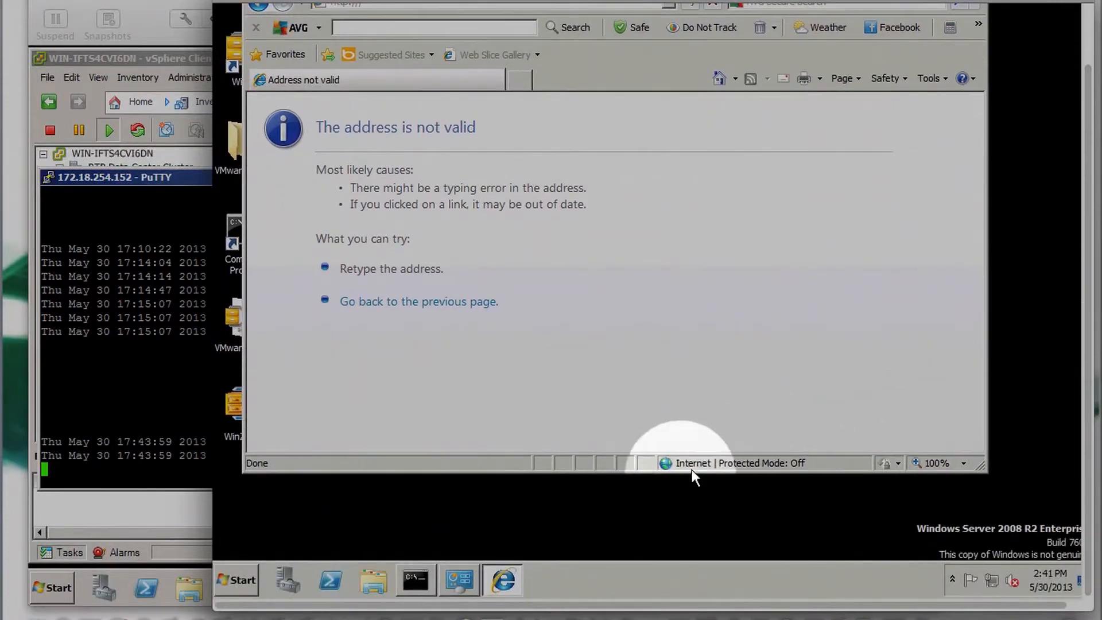
{"action": "left_click", "coordinate": [425, 577]}
{"action": "left_click_drag", "start_coordinate": [1089, 175], "coordinate": [1086, 117]}
{"action": "left_click_drag", "start_coordinate": [520, 3], "coordinate": [692, 13]}
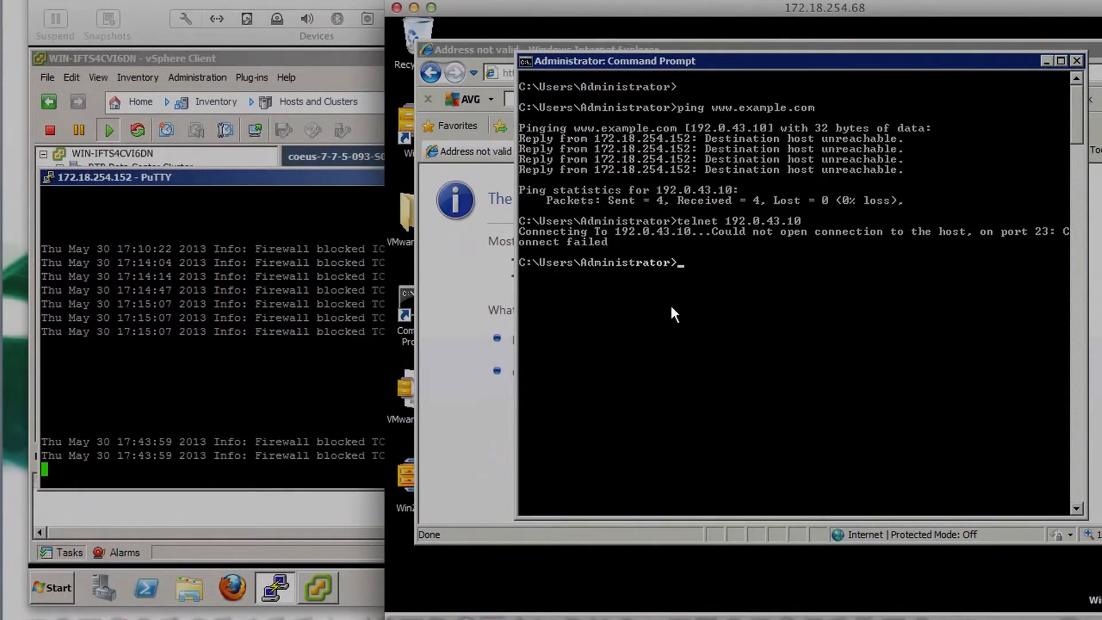
{"action": "left_click", "coordinate": [263, 391]}
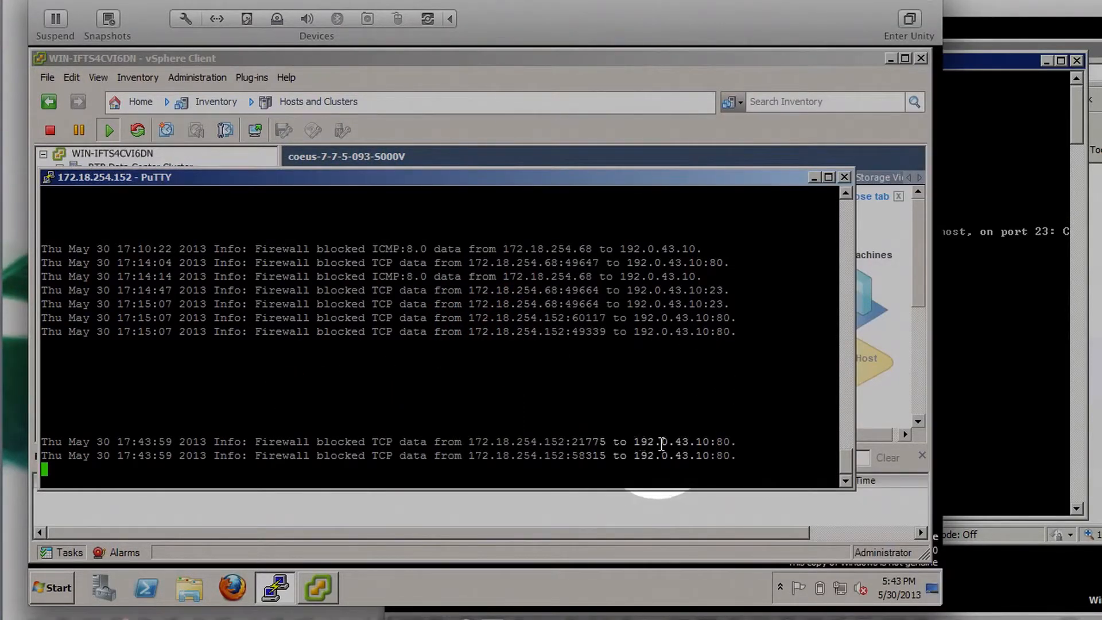
Ping 192.0.43.10 from the test client's Command Prompt and check the PuTTY firewall log for the attempt
{"action": "left_click", "coordinate": [960, 388]}
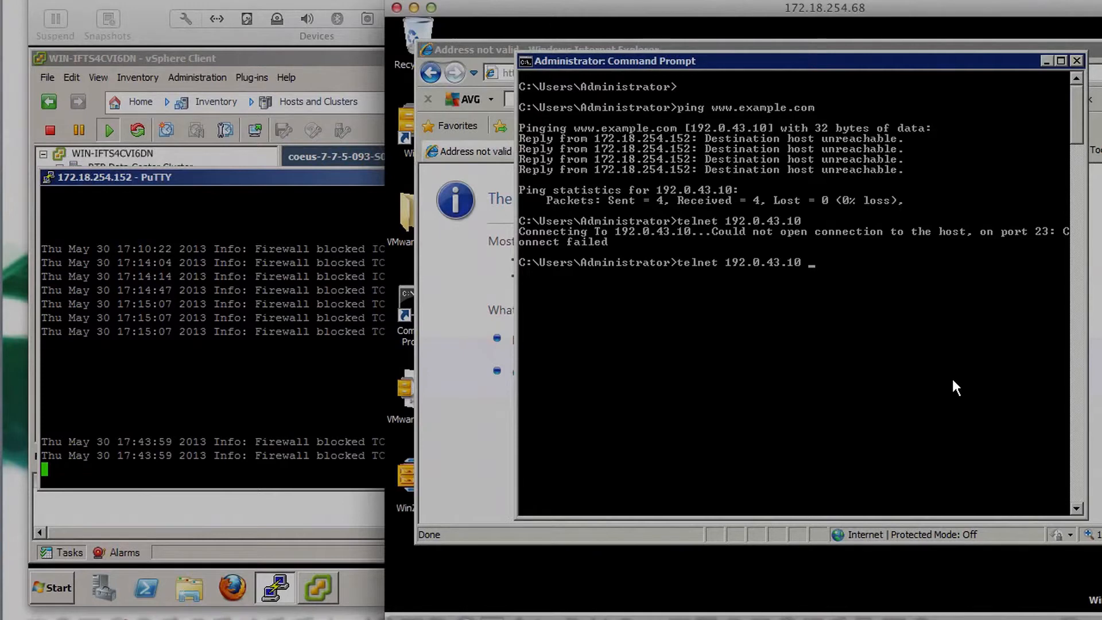
{"action": "key", "text": "BackSpace"}
{"action": "key", "text": "BackSpace"}
{"action": "key", "text": "BackSpace"}
{"action": "key", "text": "BackSpace"}
{"action": "key", "text": "BackSpace"}
{"action": "key", "text": "BackSpace"}
{"action": "key", "text": "BackSpace"}
{"action": "key", "text": "BackSpace"}
{"action": "key", "text": "BackSpace"}
{"action": "key", "text": "BackSpace"}
{"action": "key", "text": "BackSpace"}
{"action": "type", "text": "ping"}
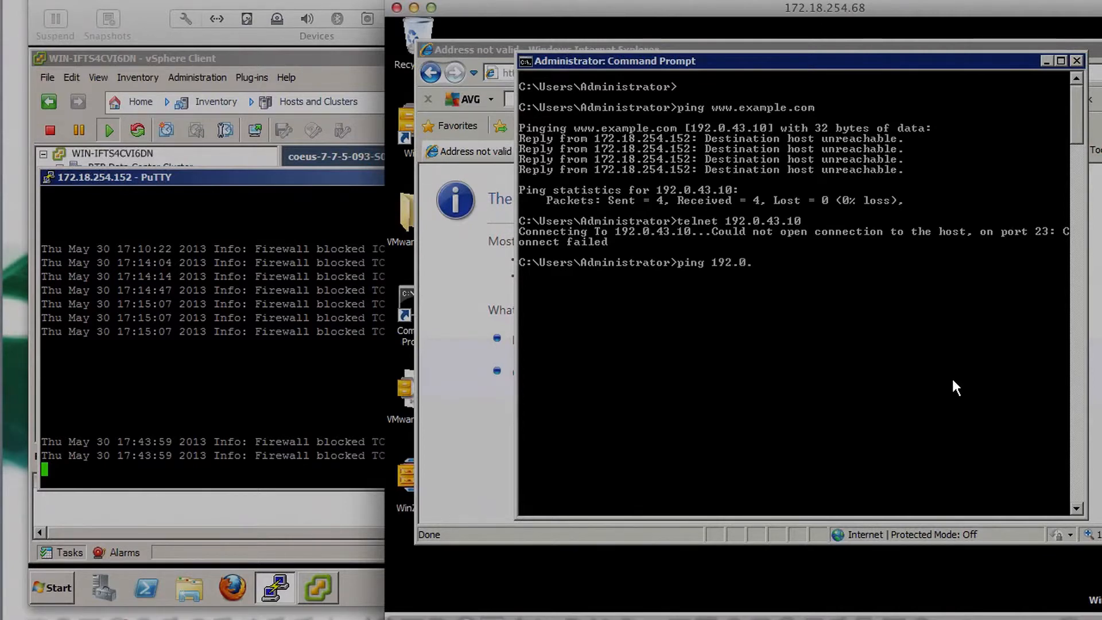
{"action": "type", "text": "192.0.43.10"}
{"action": "key", "text": "Return"}
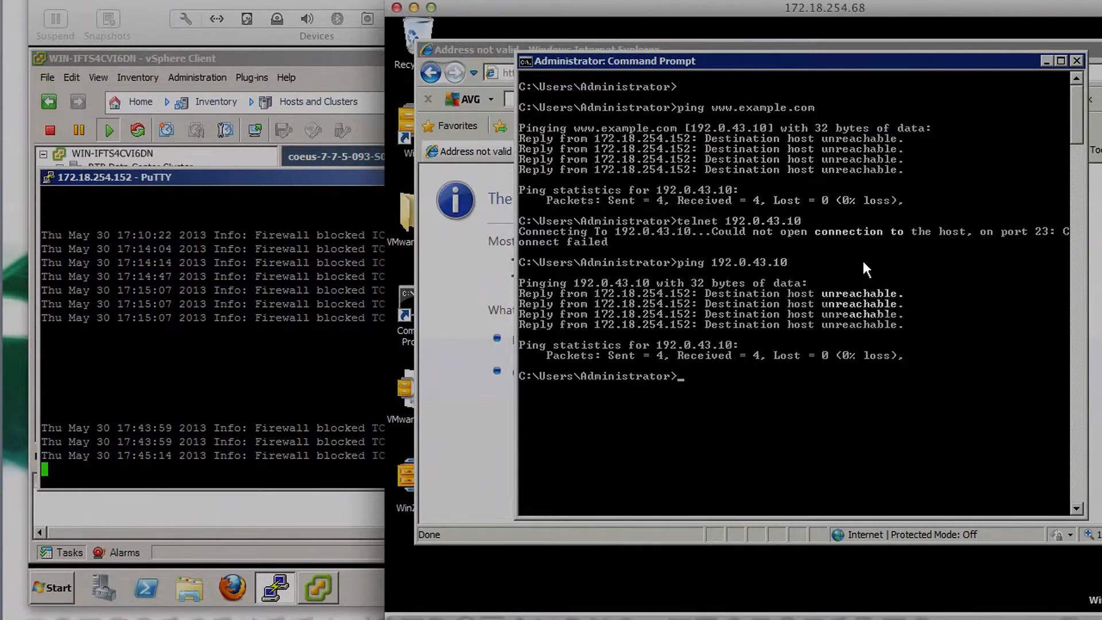
{"action": "left_click_drag", "start_coordinate": [549, 9], "coordinate": [627, 7]}
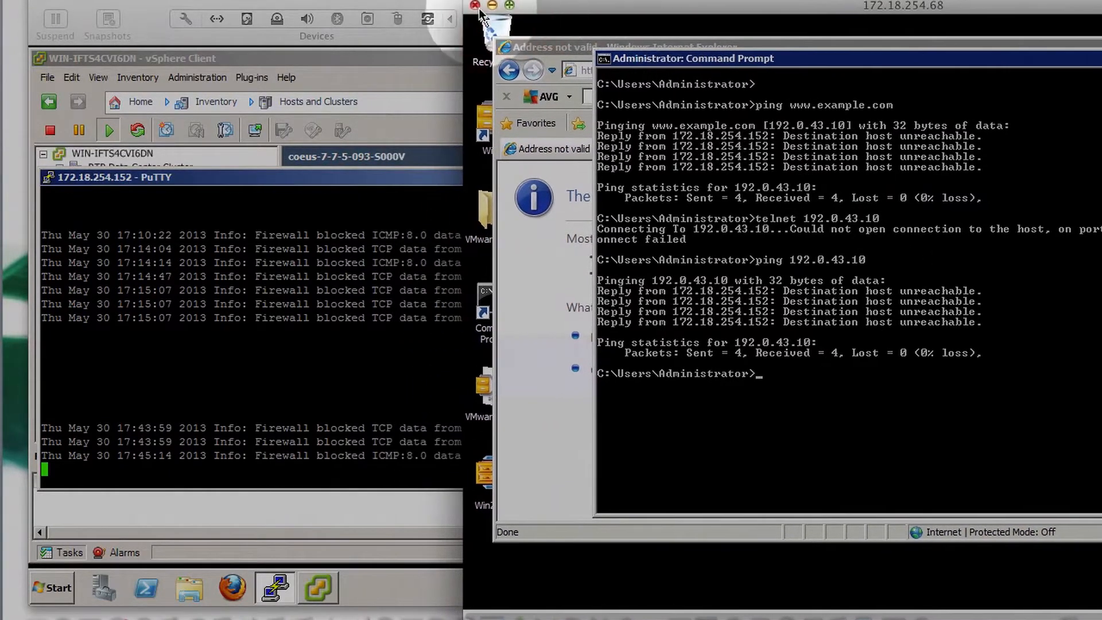
{"action": "left_click", "coordinate": [453, 11]}
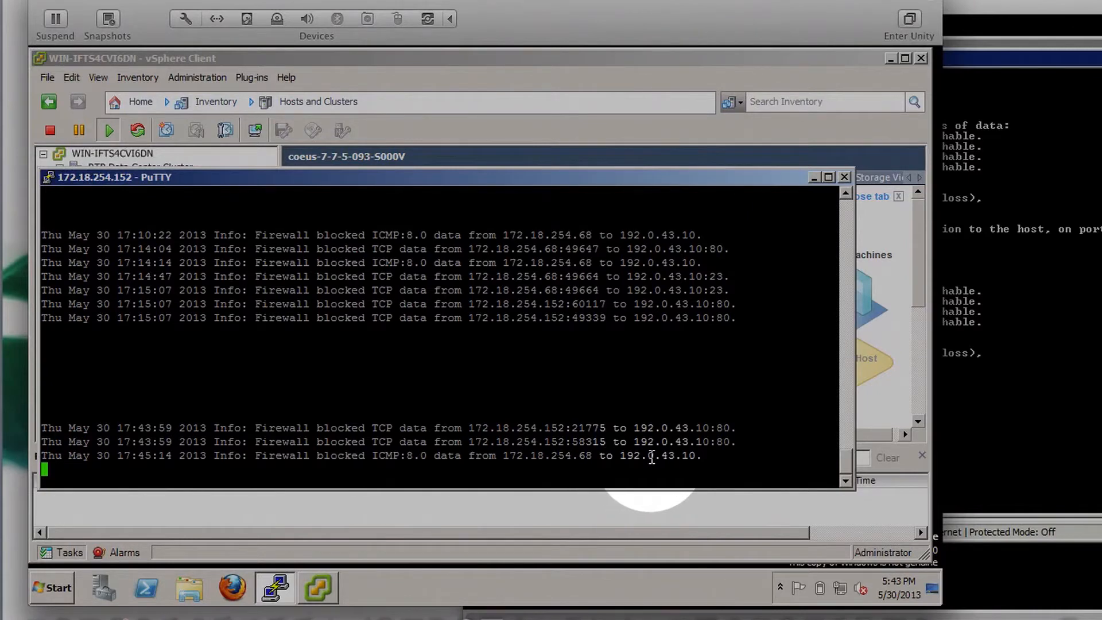
Rerun the telnet to 192.0.43.10 from the test client and check the PuTTY firewall log for the attempt
{"action": "left_click", "coordinate": [967, 396]}
{"action": "key", "text": "Up"}
{"action": "key", "text": "Up"}
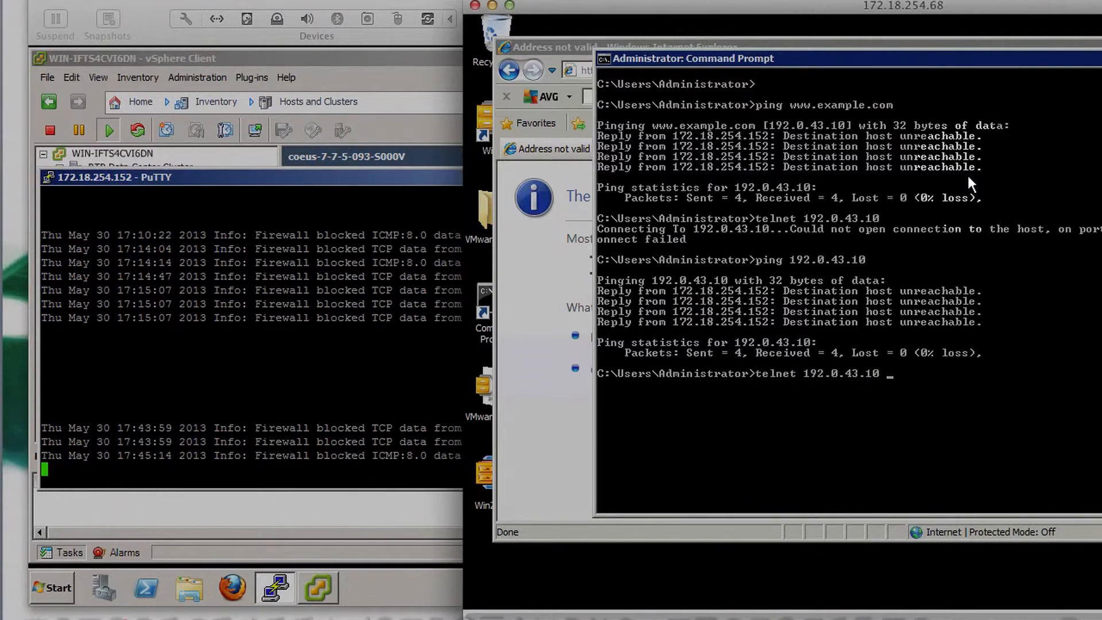
{"action": "key", "text": "Return"}
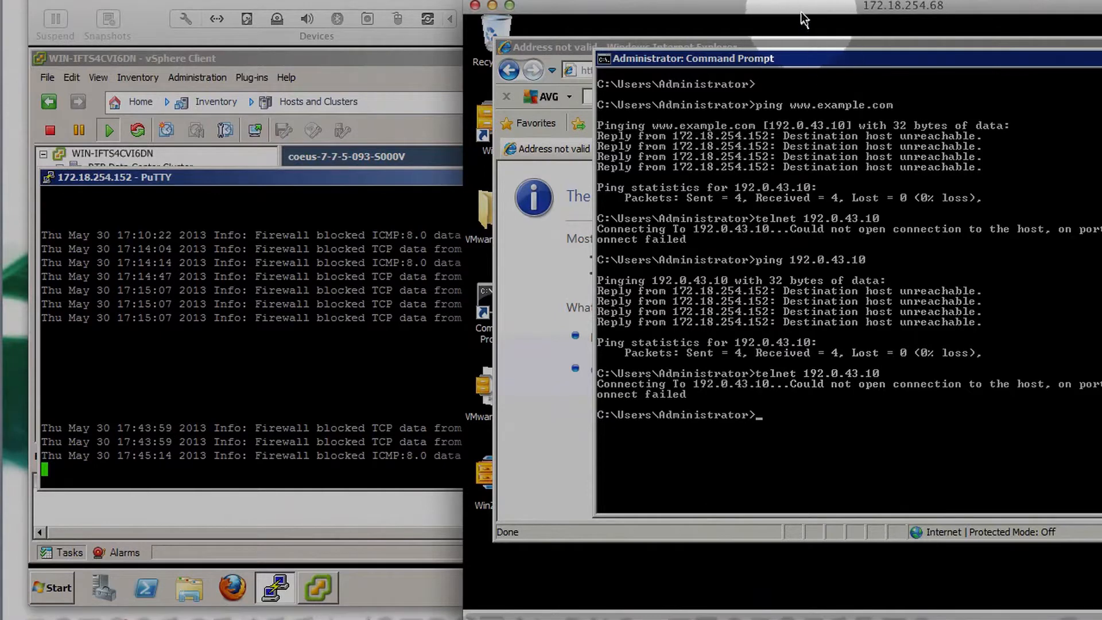
{"action": "left_click_drag", "start_coordinate": [800, 15], "coordinate": [699, 6]}
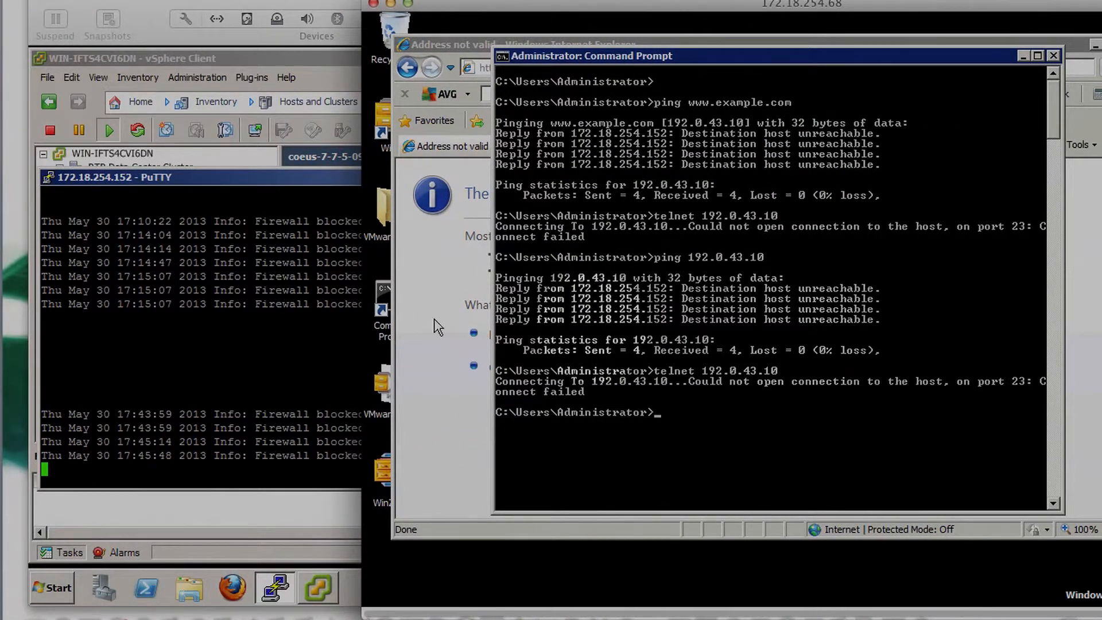
{"action": "left_click", "coordinate": [316, 61]}
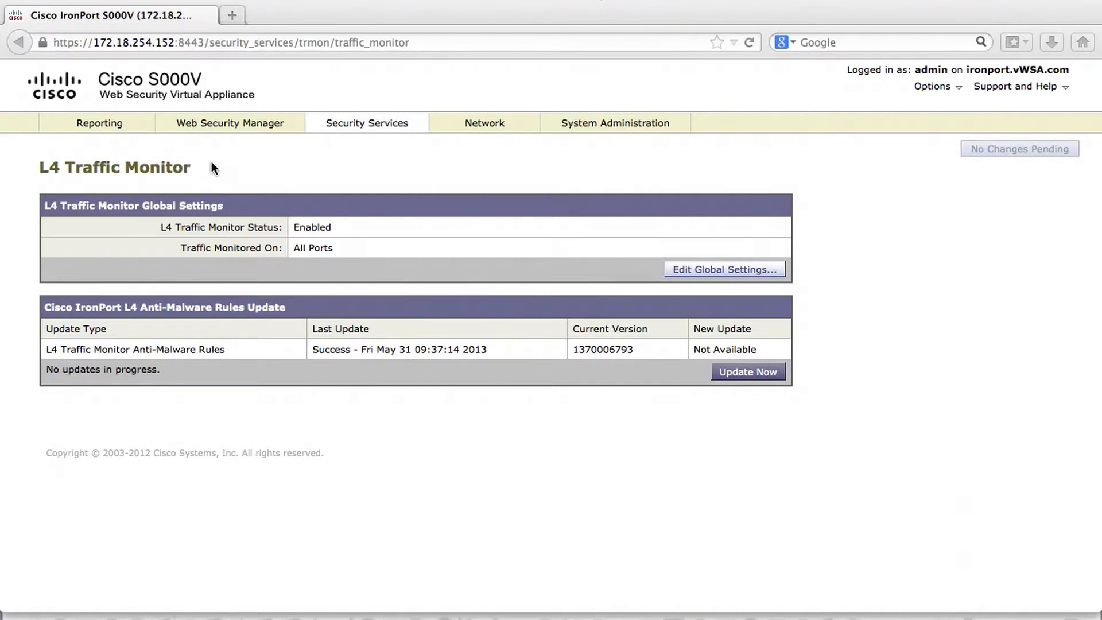
Open the L4 Traffic Monitor report in the Cisco S000V web interface and review its charts, client IPs, malware ports and malware sites
{"action": "left_click", "coordinate": [99, 130]}
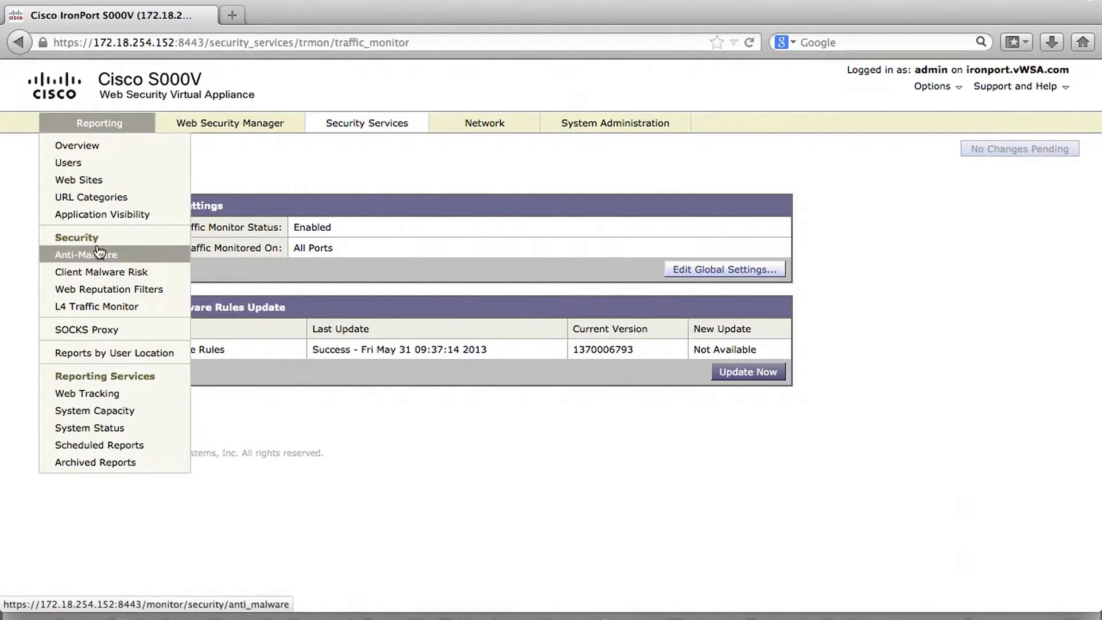
{"action": "left_click", "coordinate": [94, 309]}
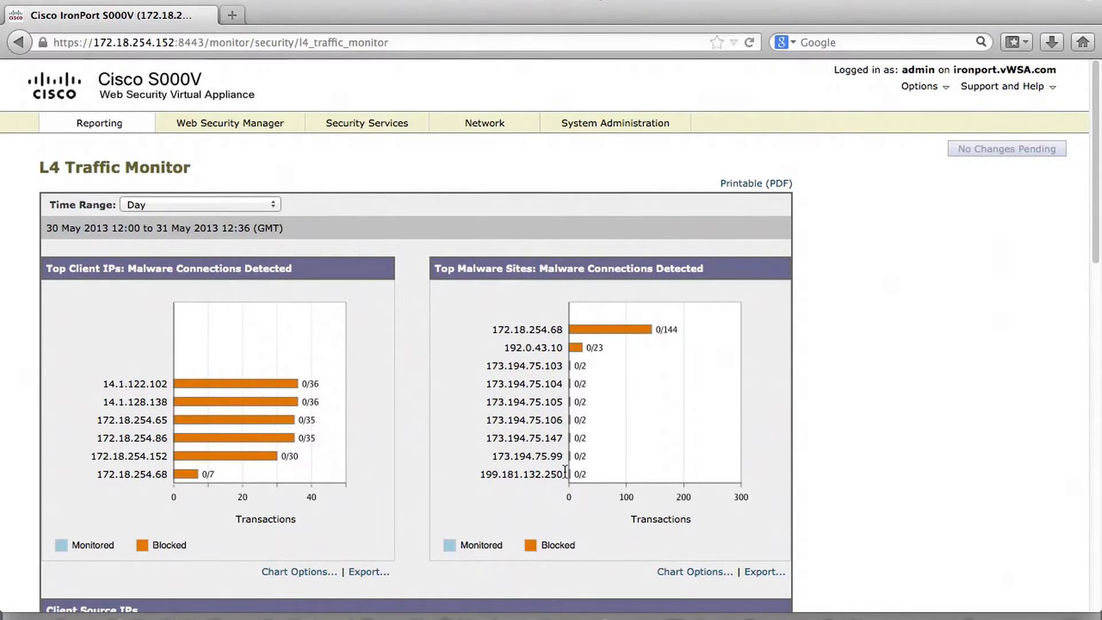
{"action": "scroll", "coordinate": [842, 402], "scroll_direction": "down", "scroll_amount": 9}
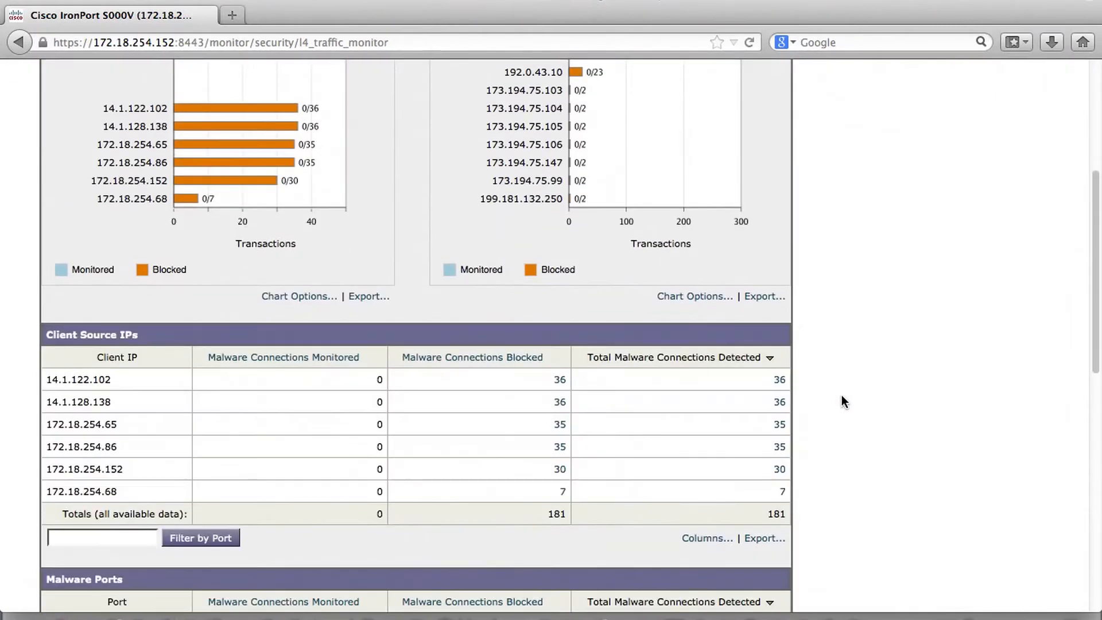
{"action": "scroll", "coordinate": [841, 395], "scroll_direction": "down", "scroll_amount": 6}
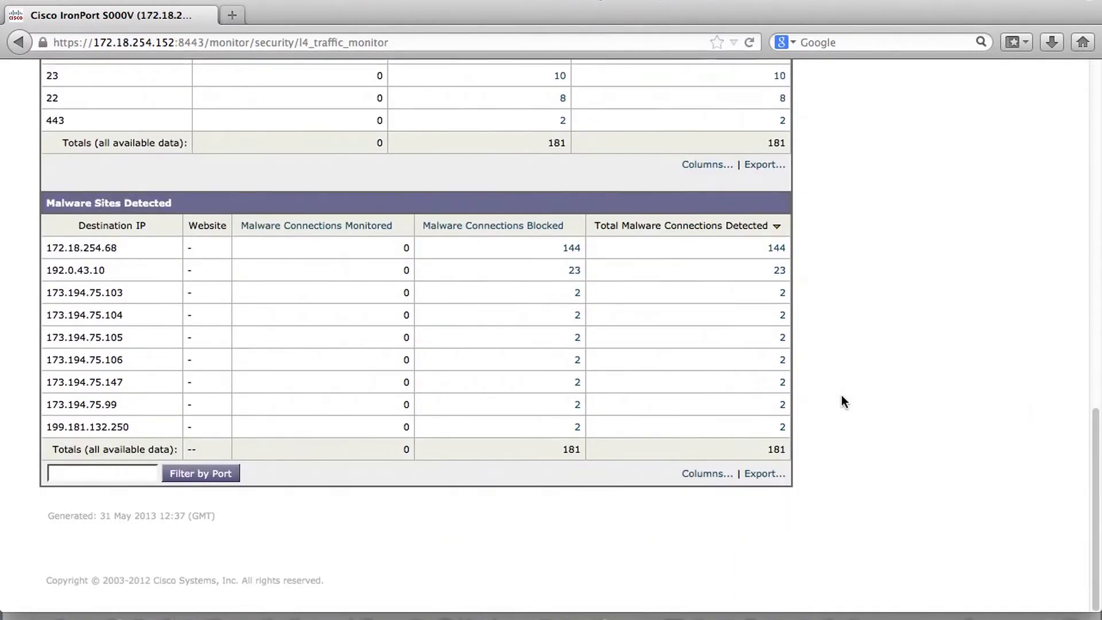
{"action": "scroll", "coordinate": [842, 396], "scroll_direction": "up", "scroll_amount": 15}
{"action": "scroll", "coordinate": [841, 400], "scroll_direction": "up", "scroll_amount": 2}
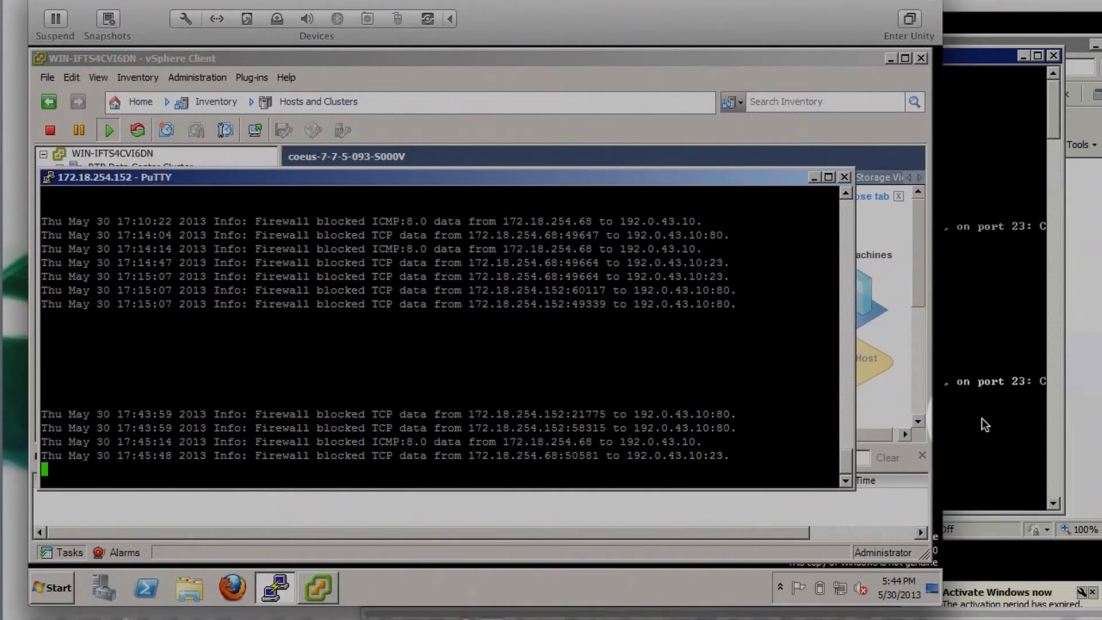
{"action": "left_click", "coordinate": [982, 417]}
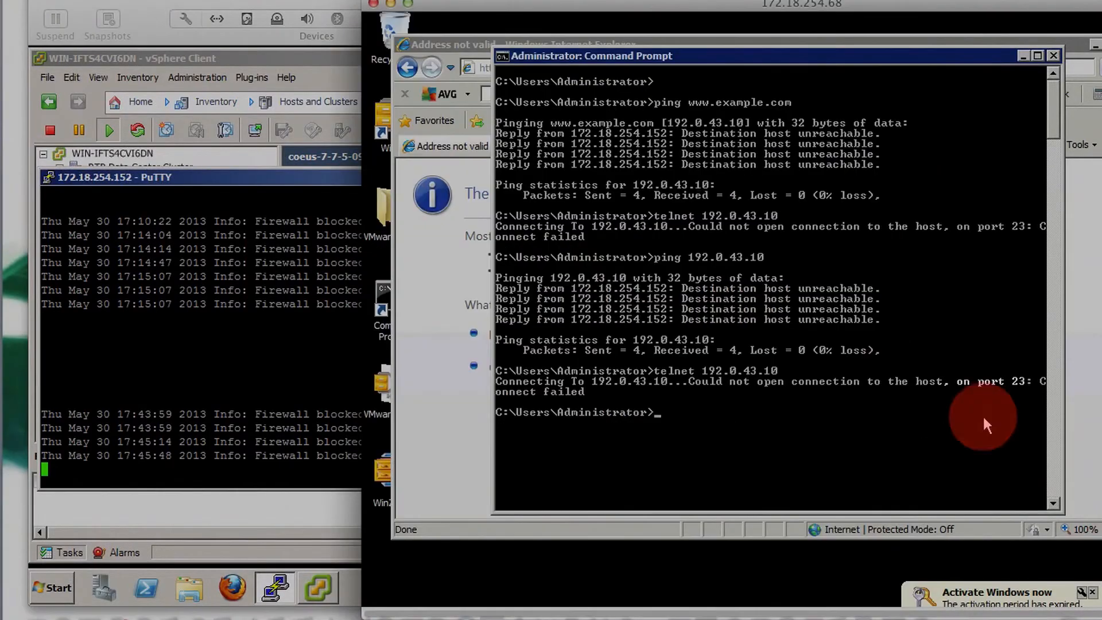
{"action": "left_click", "coordinate": [1023, 55]}
{"action": "left_click", "coordinate": [623, 67]}
{"action": "type", "text": "w"}
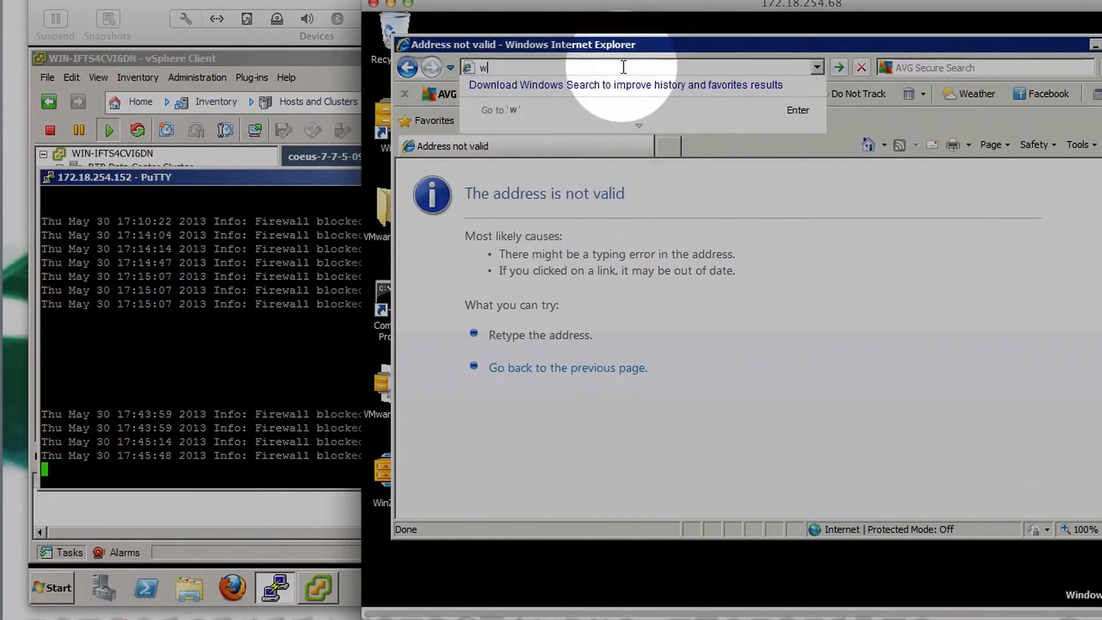
{"action": "type", "text": "ww.cisco"}
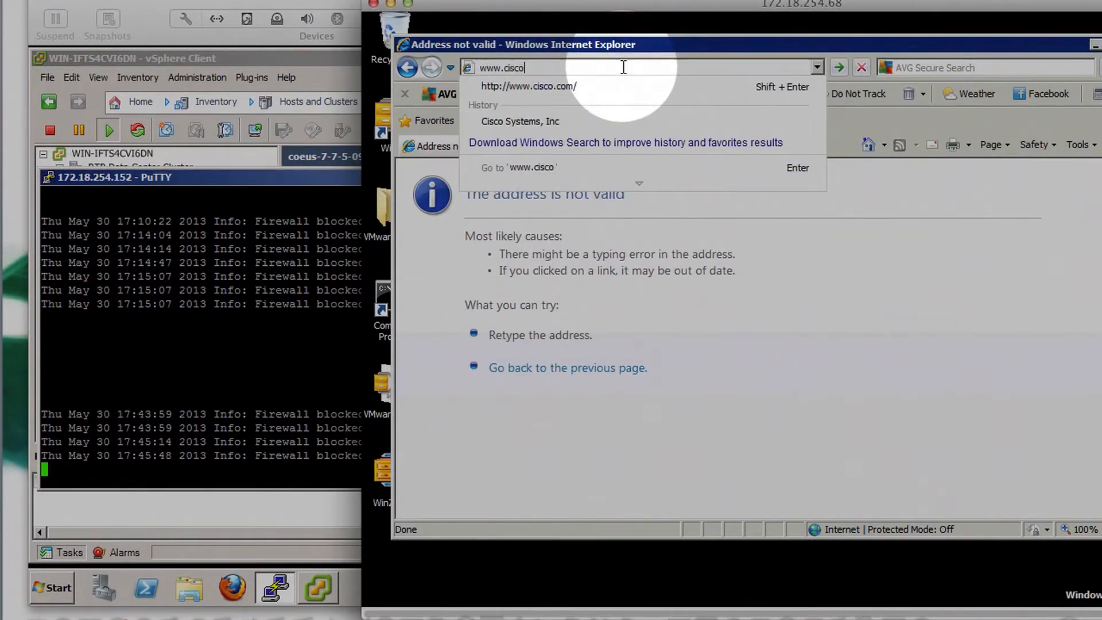
{"action": "type", "text": ".com"}
{"action": "key", "text": "Return"}
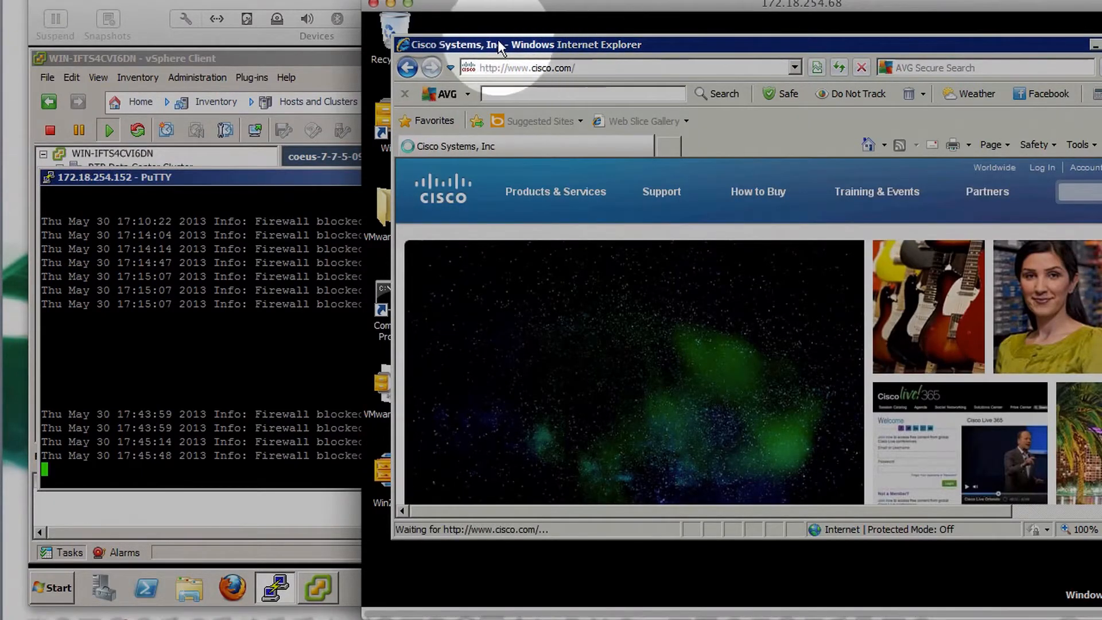
{"action": "left_click", "coordinate": [391, 4]}
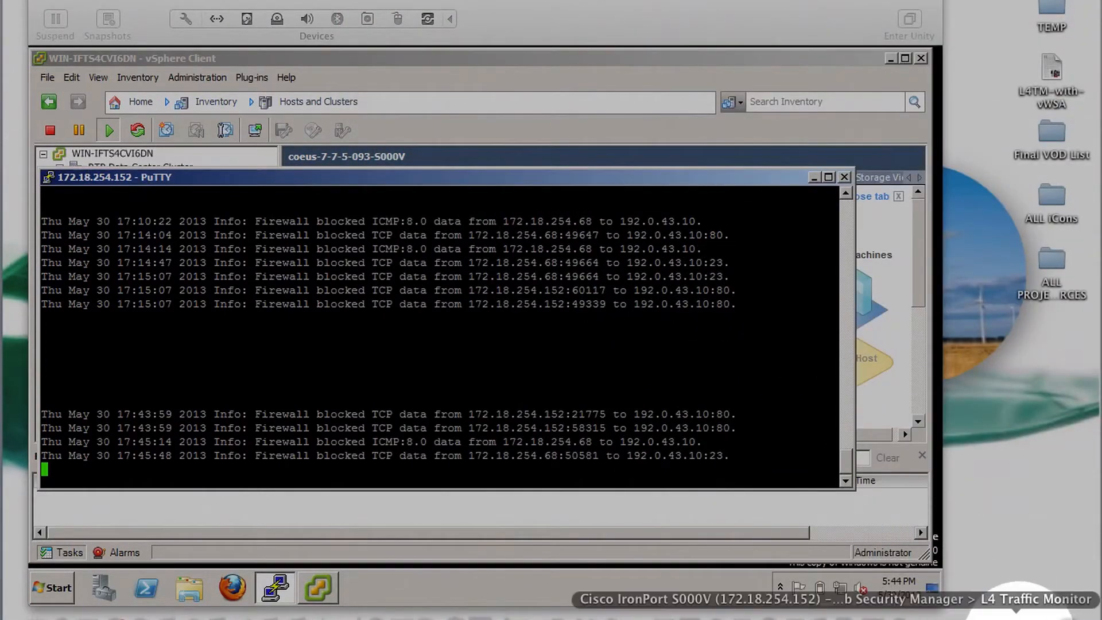